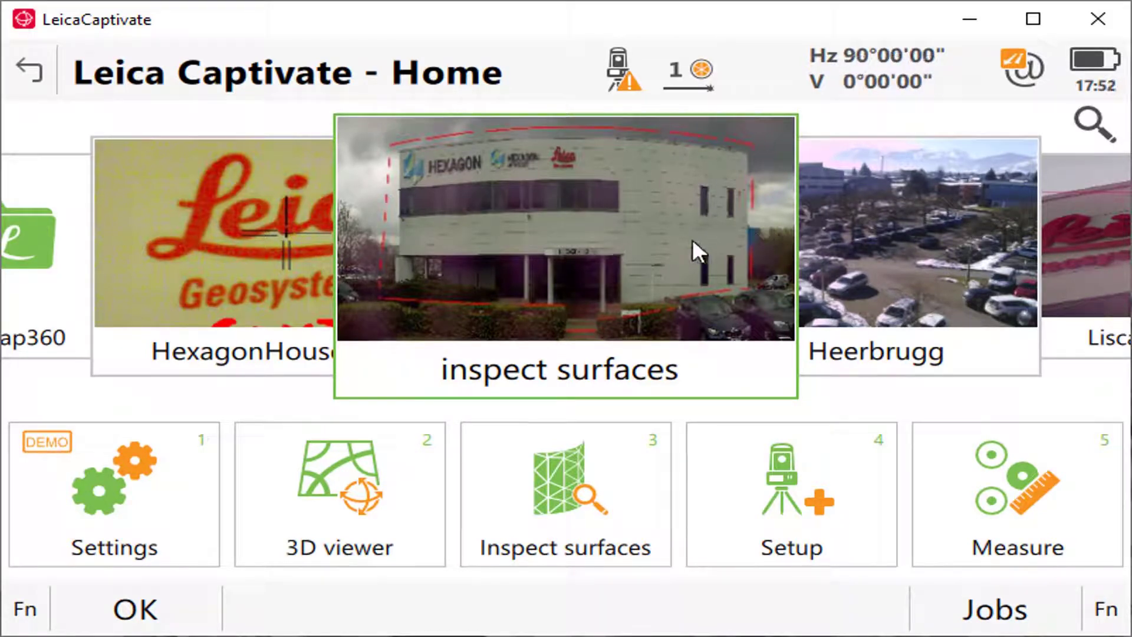
Step: Add Hexagon_House_OS as a reference file in the inspect surfaces job's properties
left_click(665, 245)
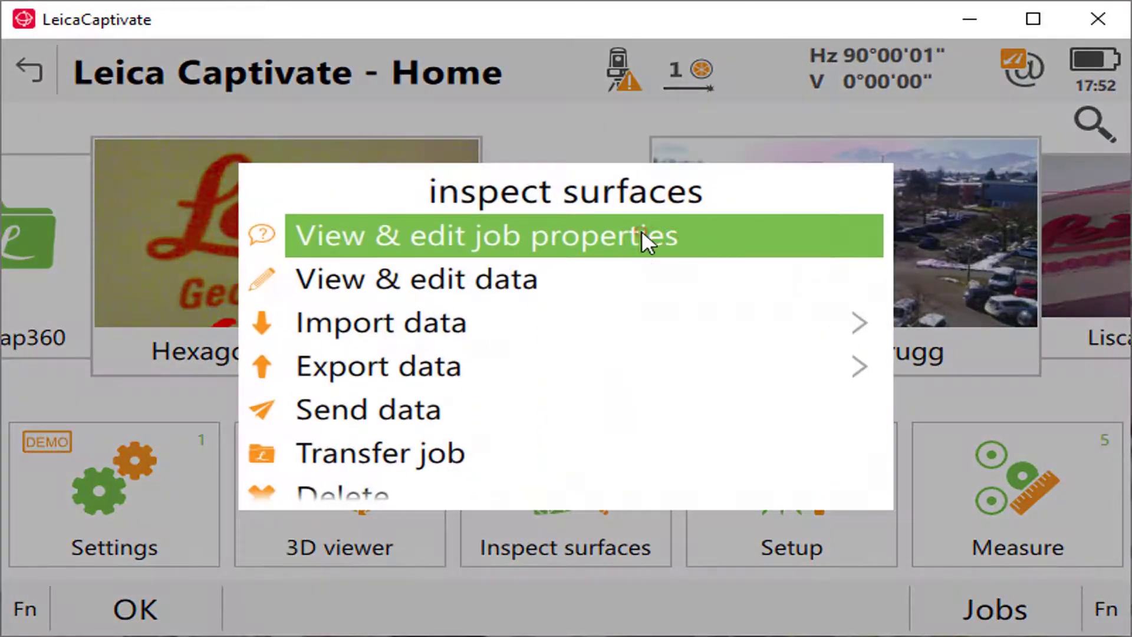
left_click(644, 237)
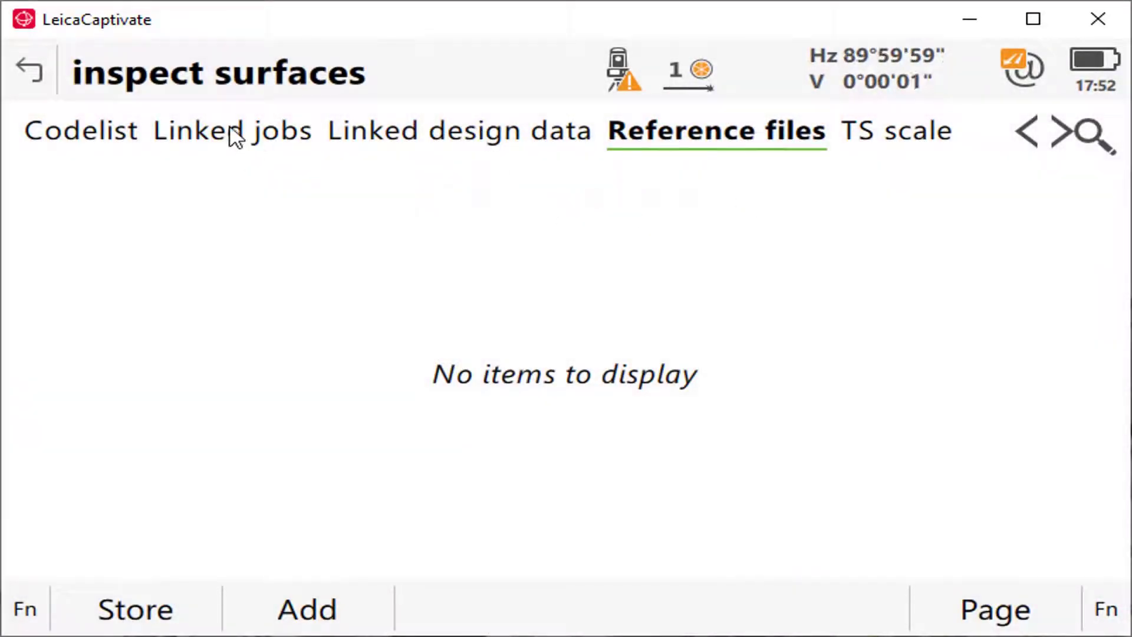
left_click(229, 127)
left_click(300, 608)
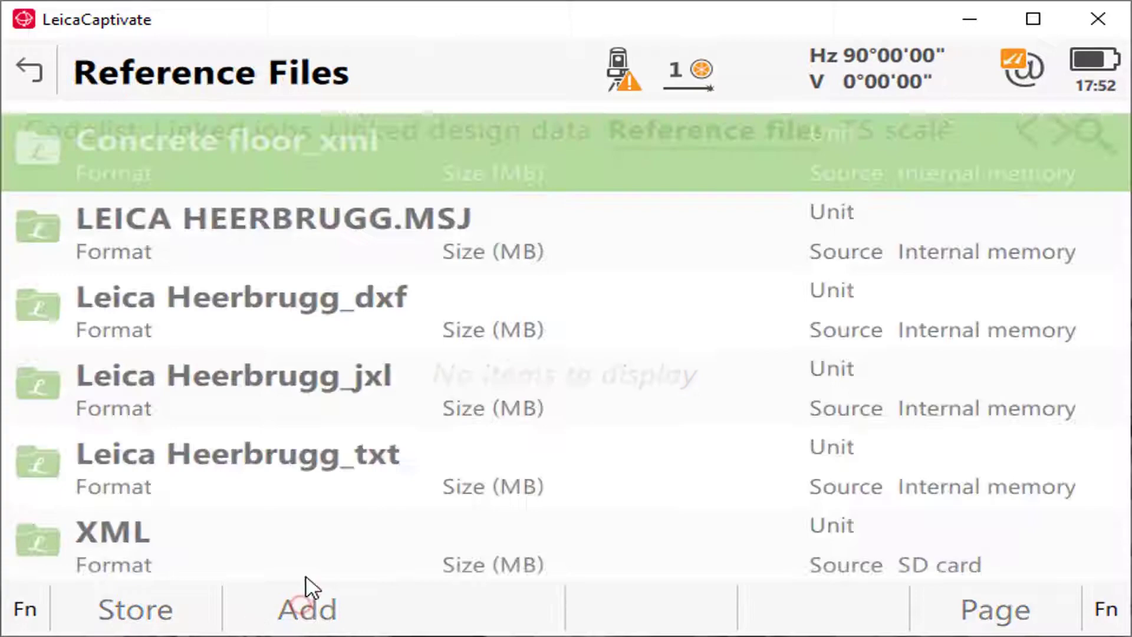
scroll(364, 304, "down", 10)
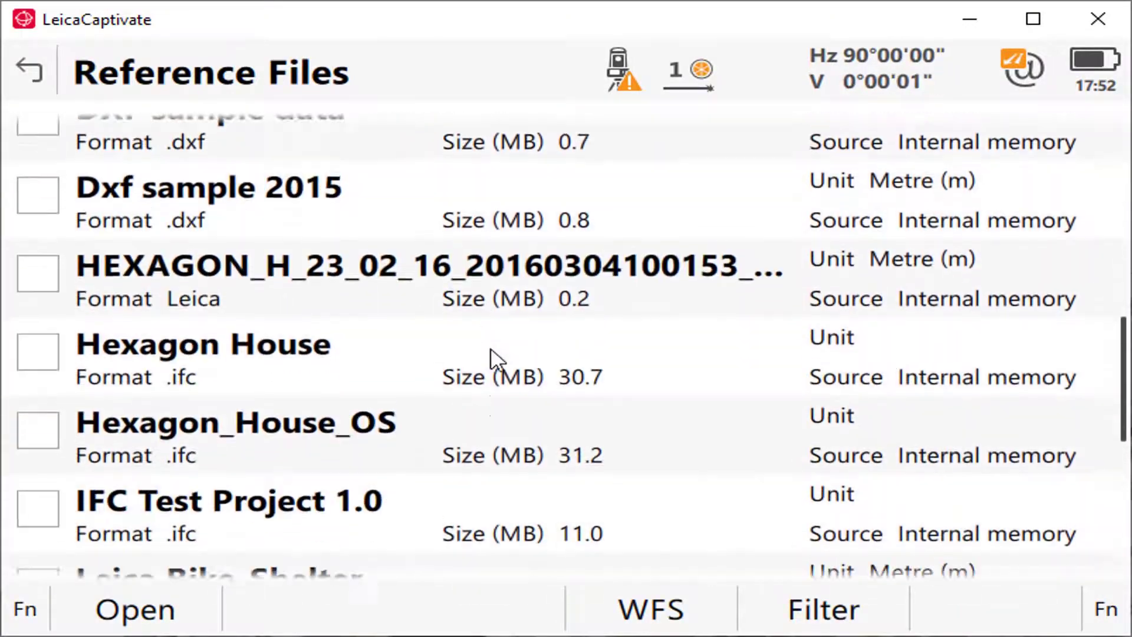
scroll(417, 371, "down", 2)
left_click(298, 239)
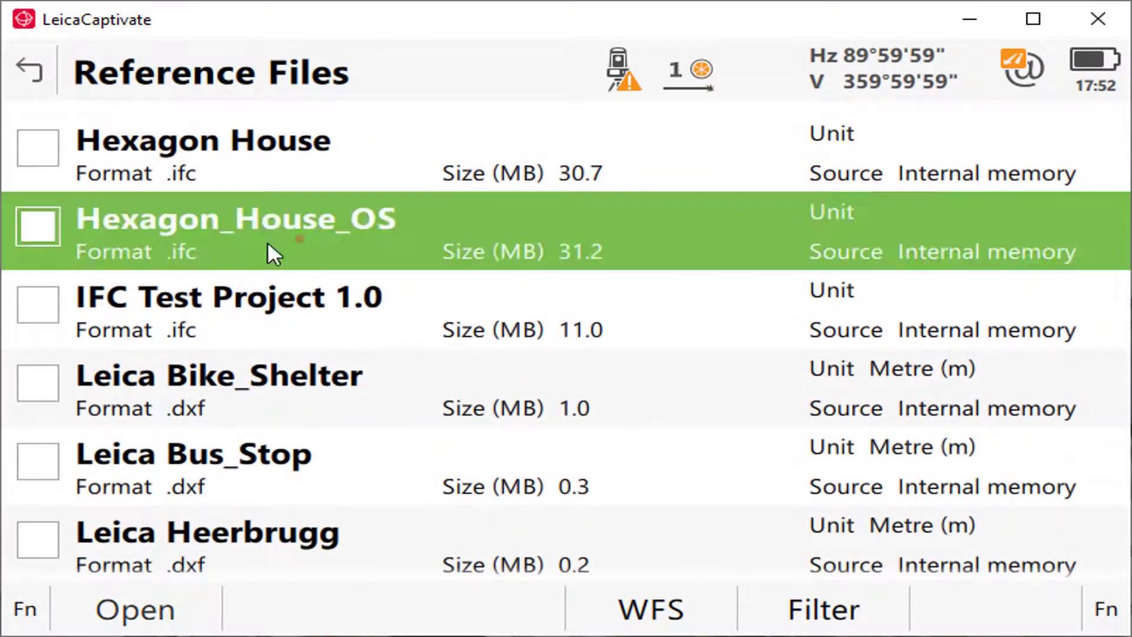
left_click(57, 233)
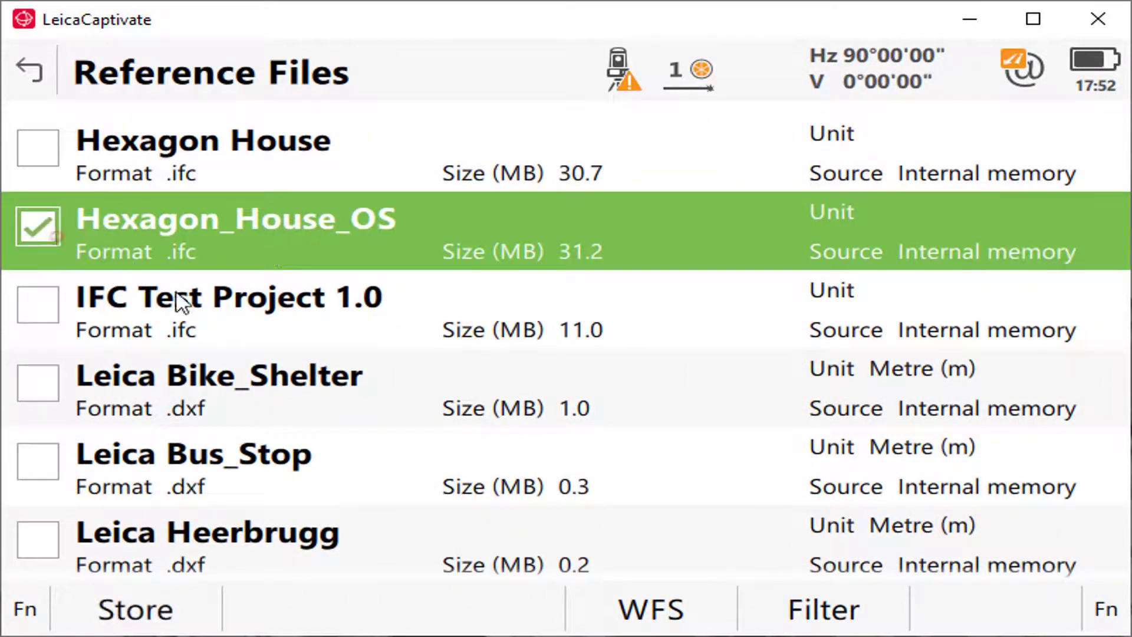
left_click(137, 610)
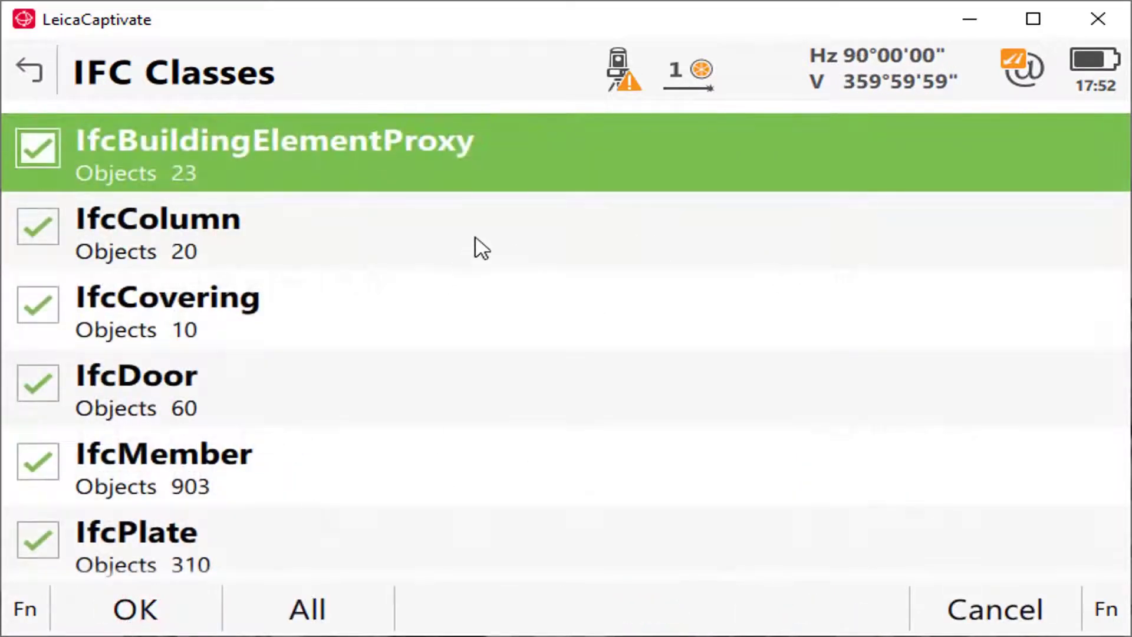
Step: Keep all IFC classes, including IfcCovering, and confirm loading the model
left_click(58, 304)
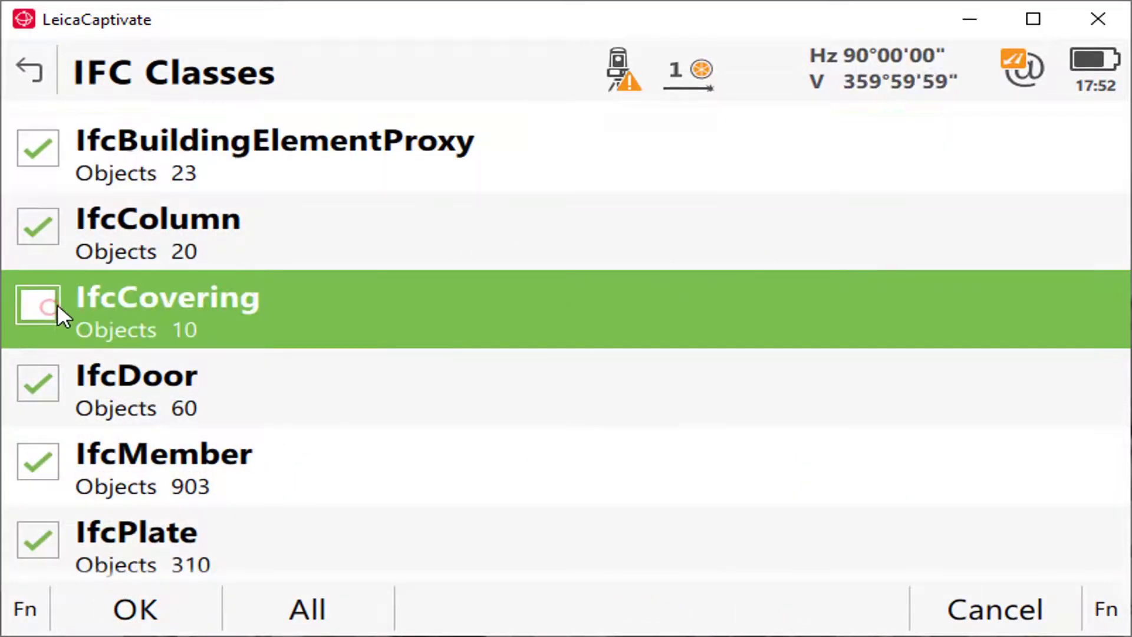
left_click(53, 303)
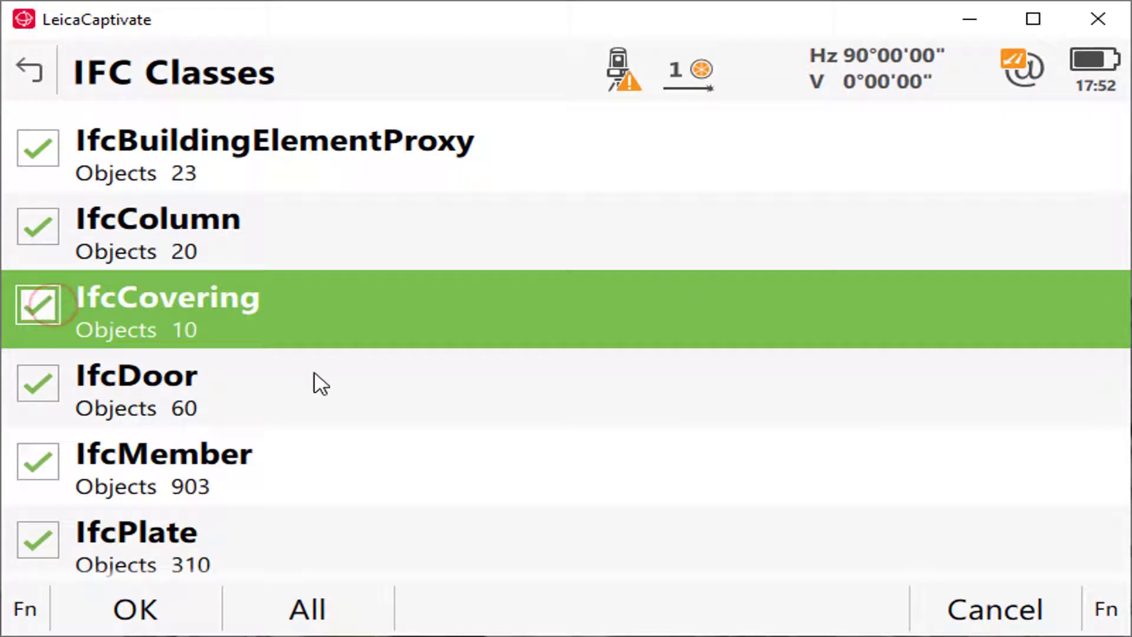
scroll(149, 363, "down", 2)
scroll(147, 365, "down", 2)
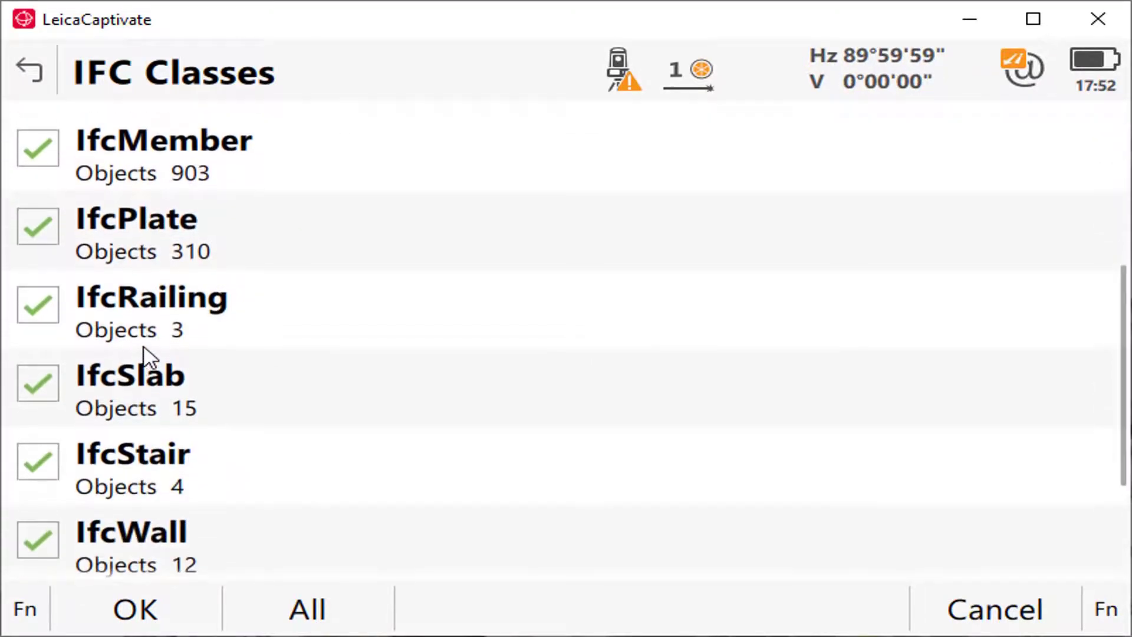
scroll(146, 342, "up", 4)
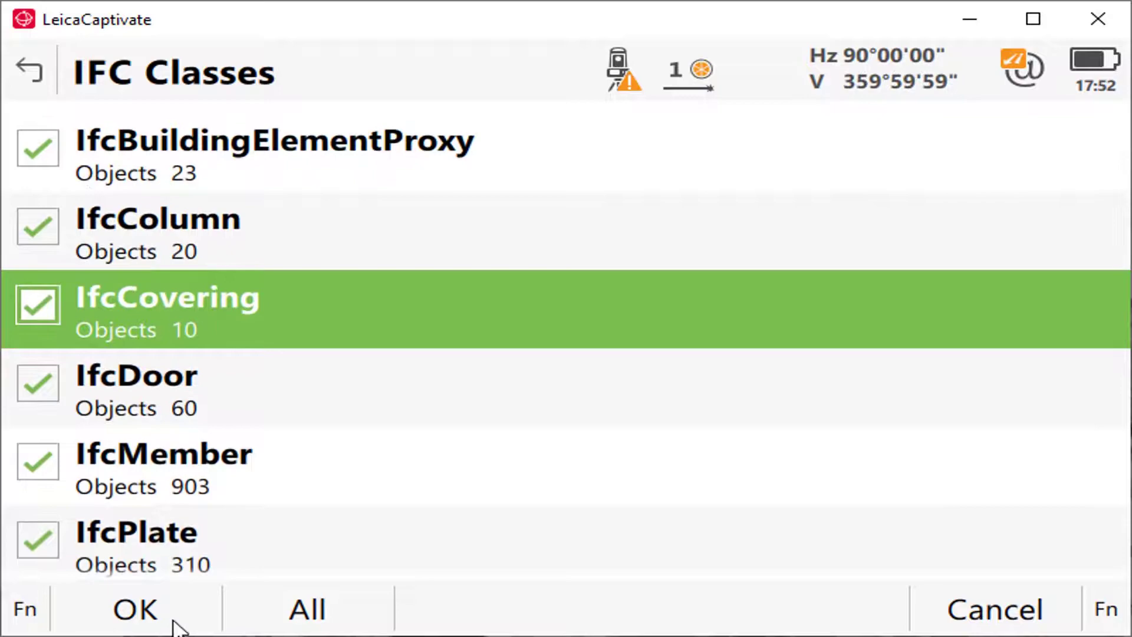
left_click(136, 614)
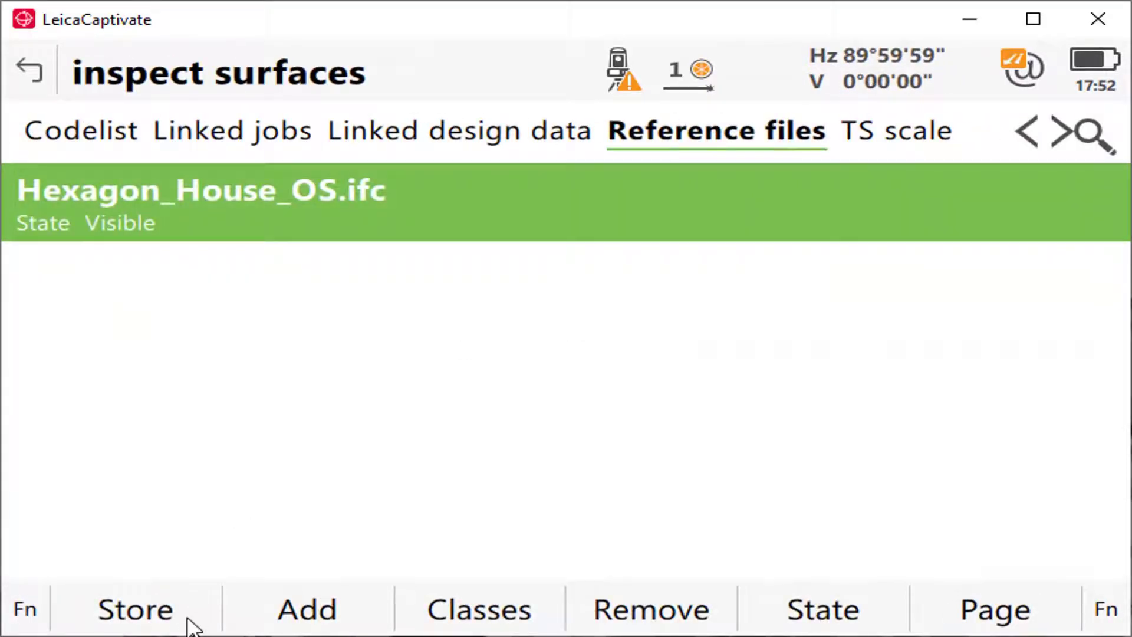
Step: Store the job, preview the building model in 3D, then start Inspect surfaces from design data
left_click(177, 617)
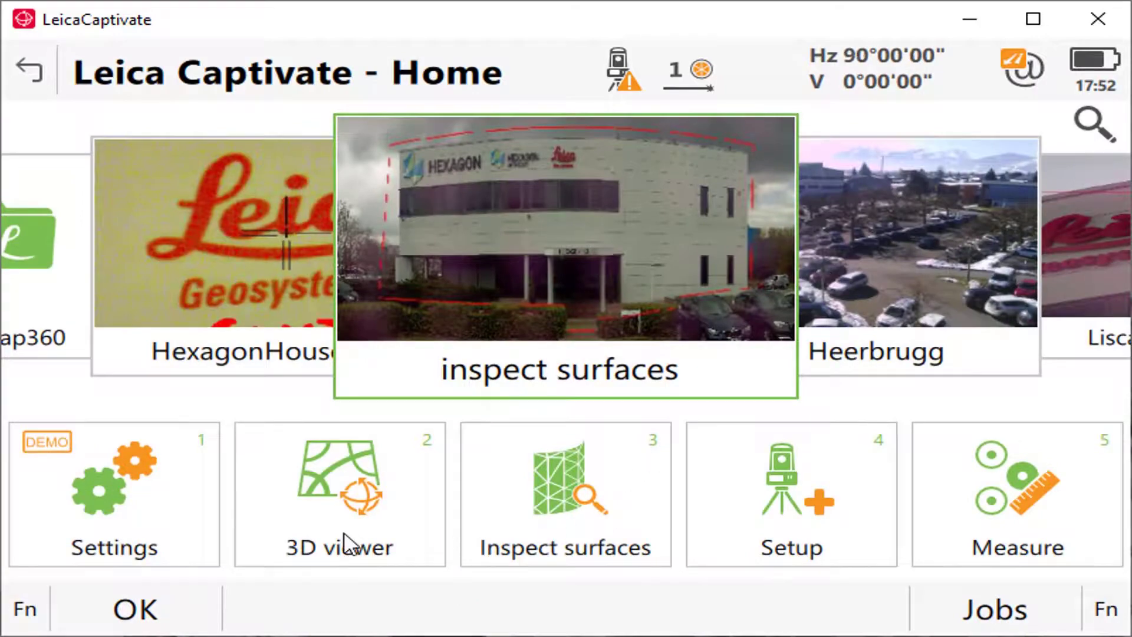
left_click(346, 537)
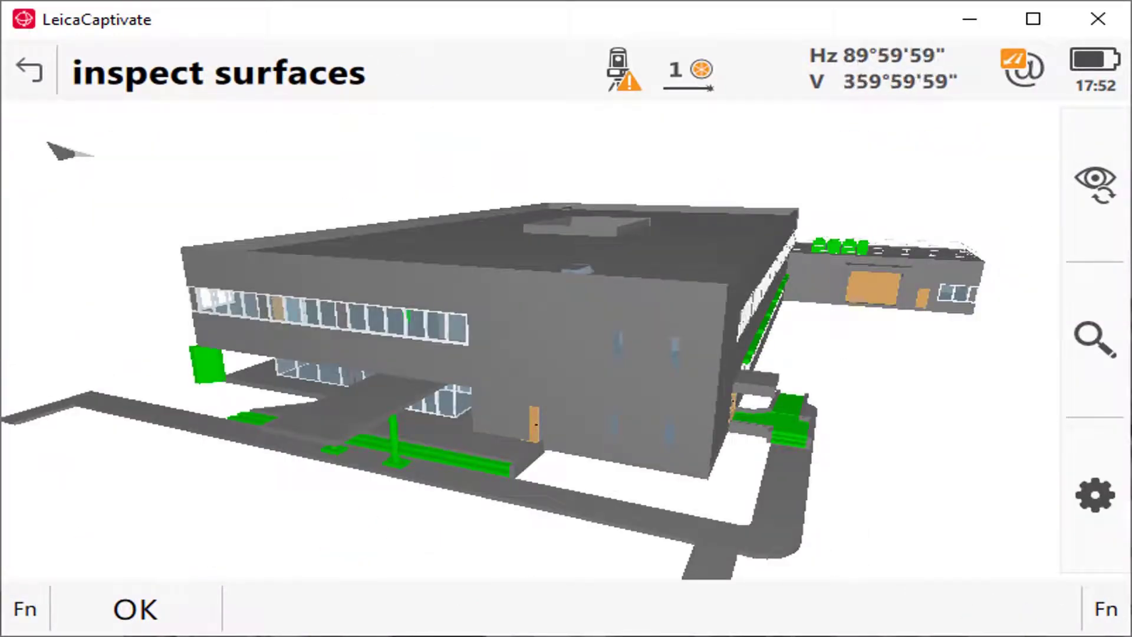
left_click(35, 72)
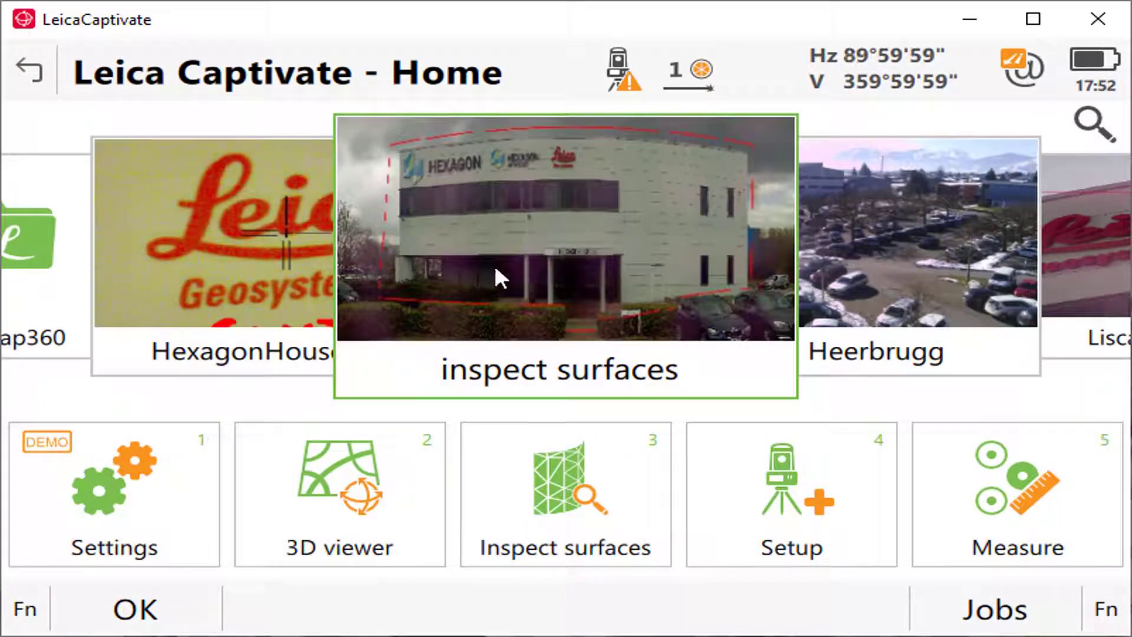
left_click(599, 477)
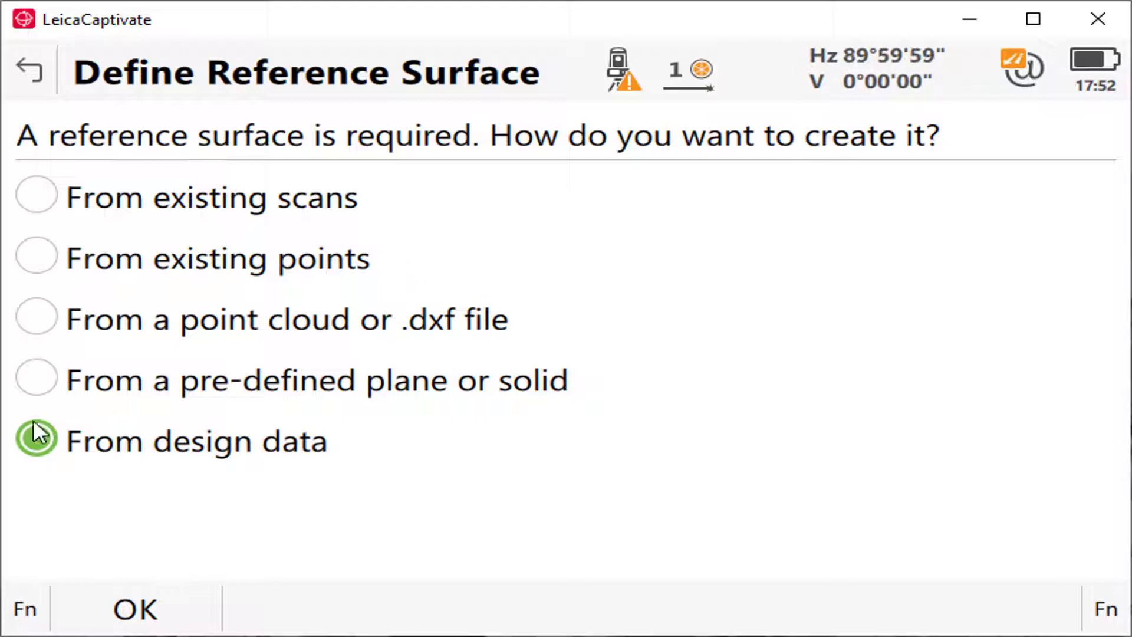
Step: Use IFC design data and pick the right, middle and long left facade walls as reference
left_click(118, 613)
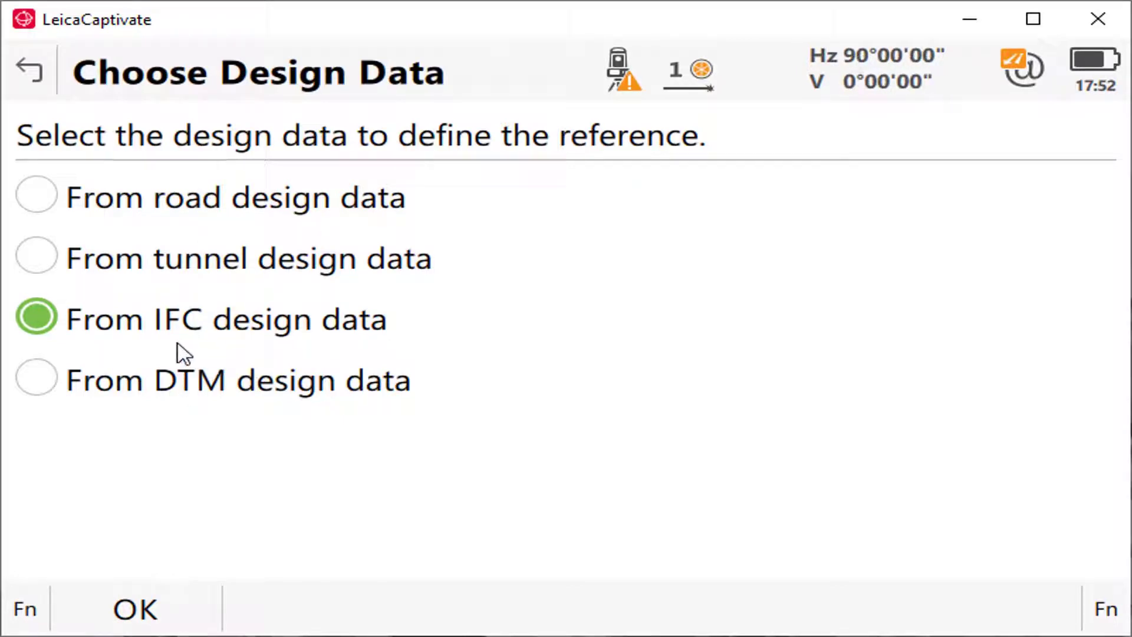
left_click(162, 613)
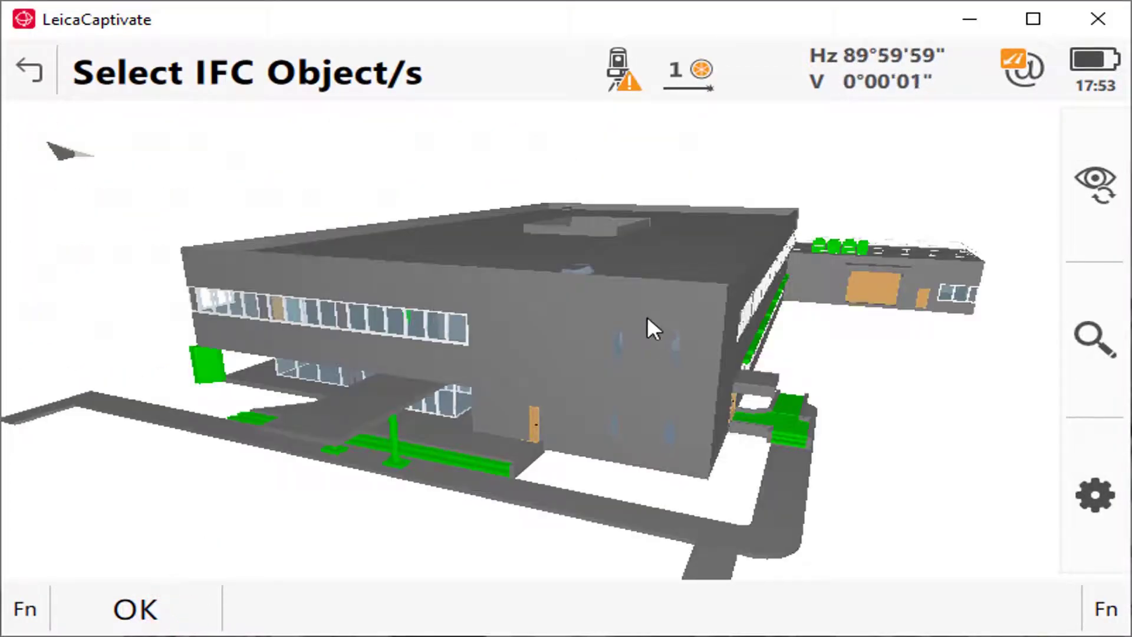
left_click(665, 298)
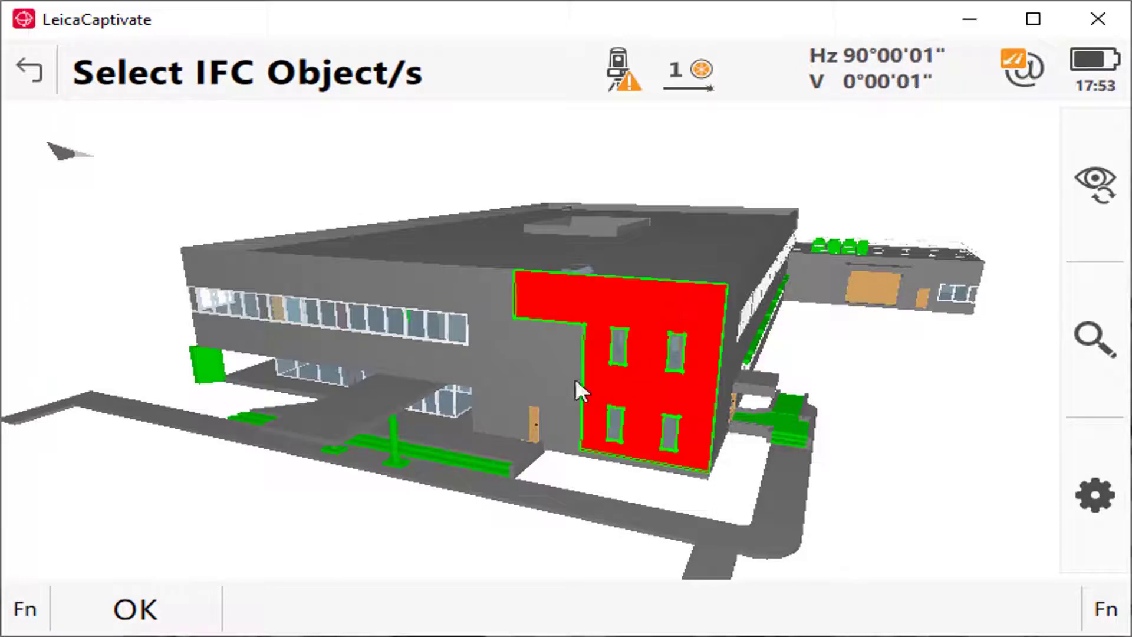
left_click(564, 362)
left_click(494, 387)
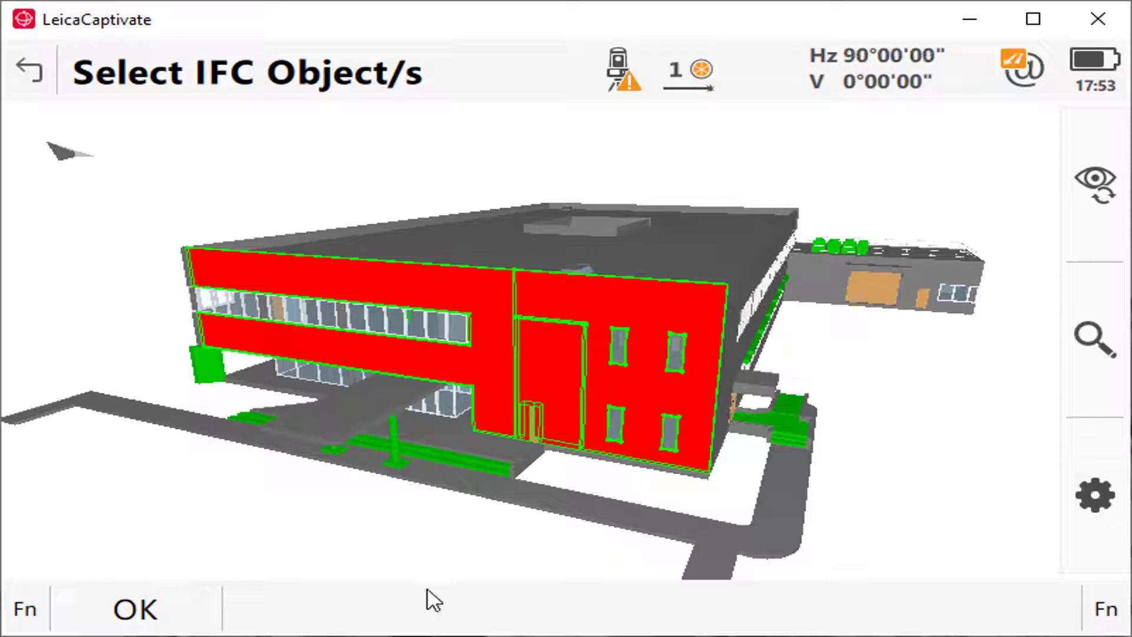
left_click(165, 616)
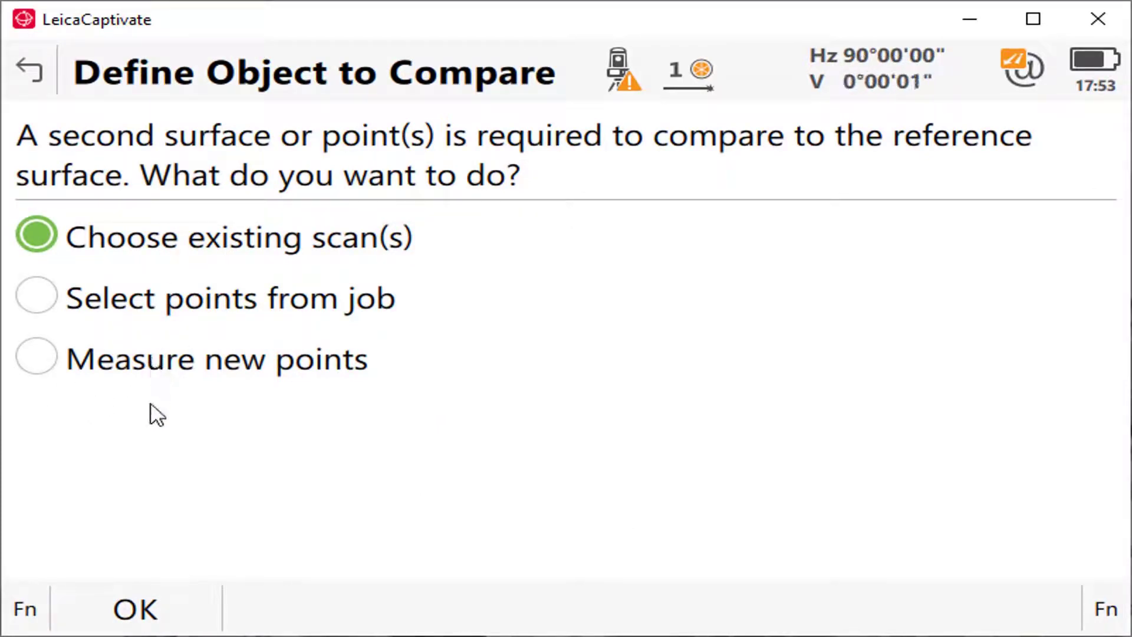
Step: Compare against all five existing scans using the Blue-Green-Yellow-Red colour scale template
left_click(137, 590)
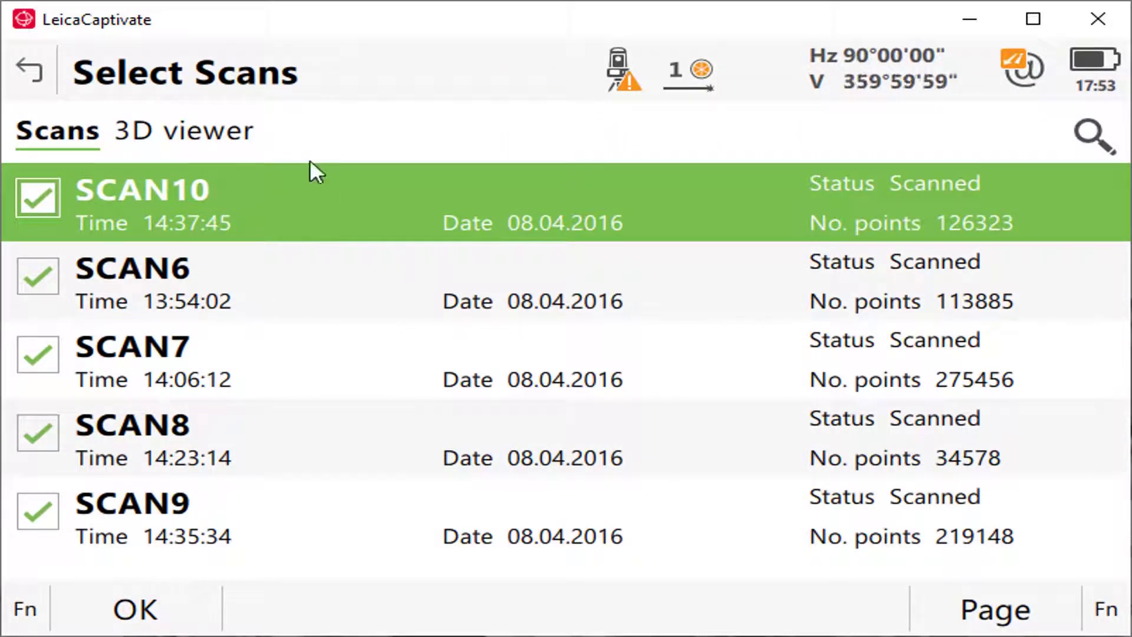
left_click(136, 603)
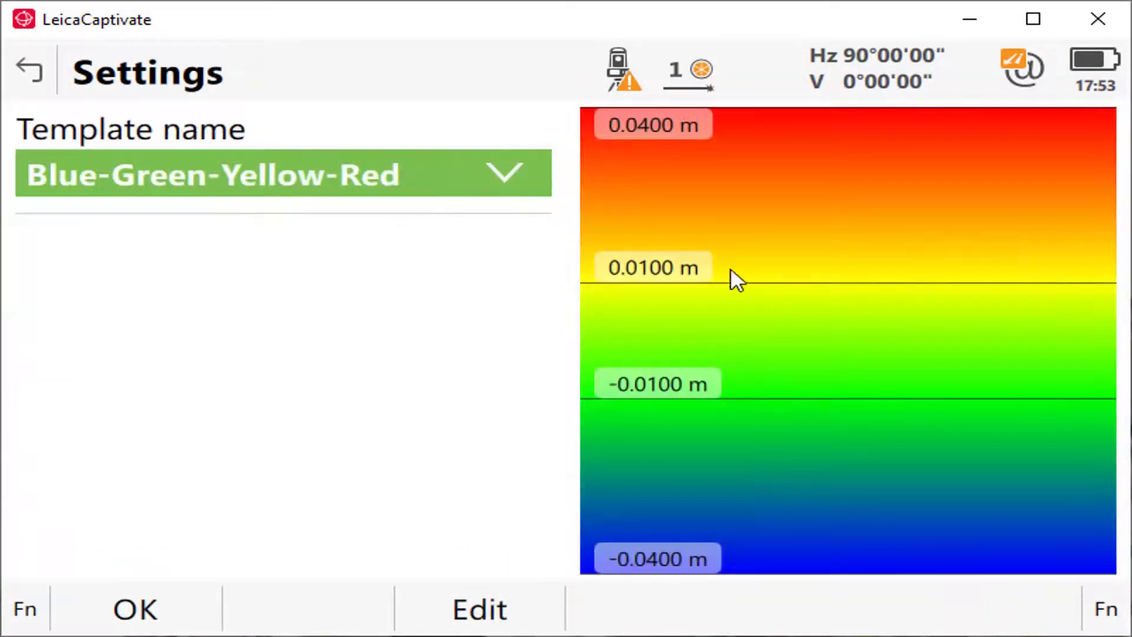
left_click(497, 177)
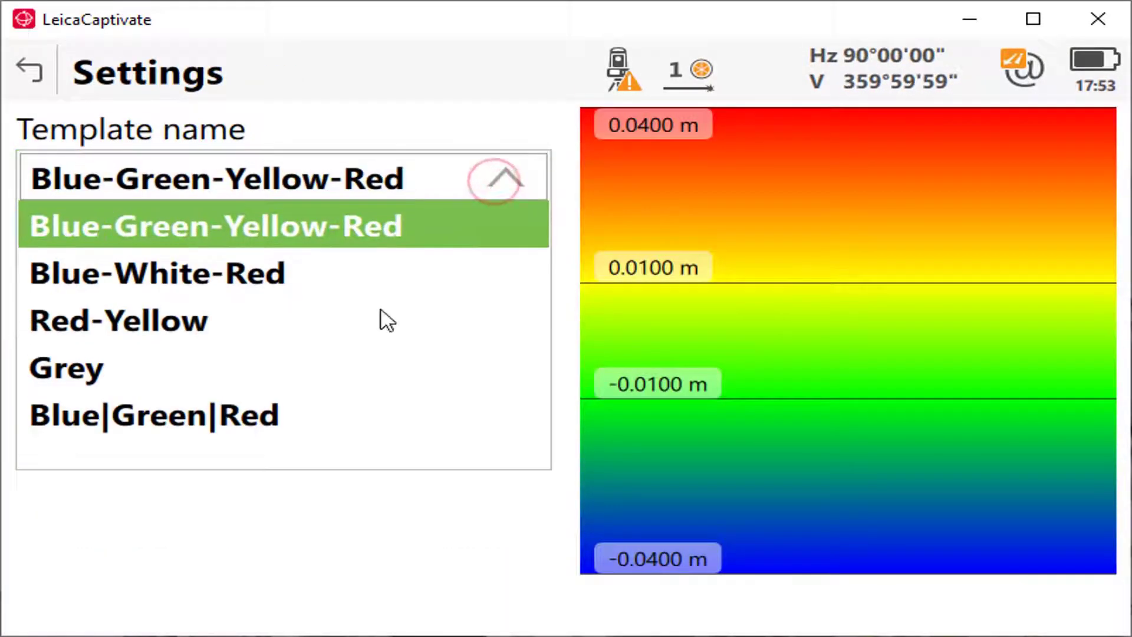
left_click(326, 240)
left_click(345, 171)
left_click(242, 275)
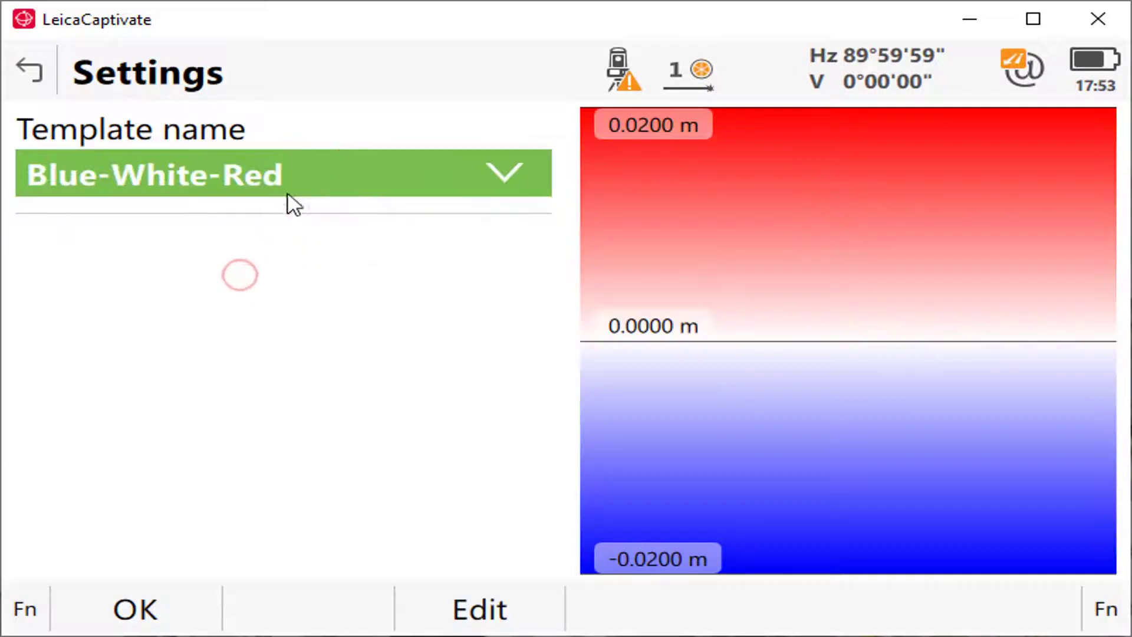
left_click(301, 191)
left_click(260, 228)
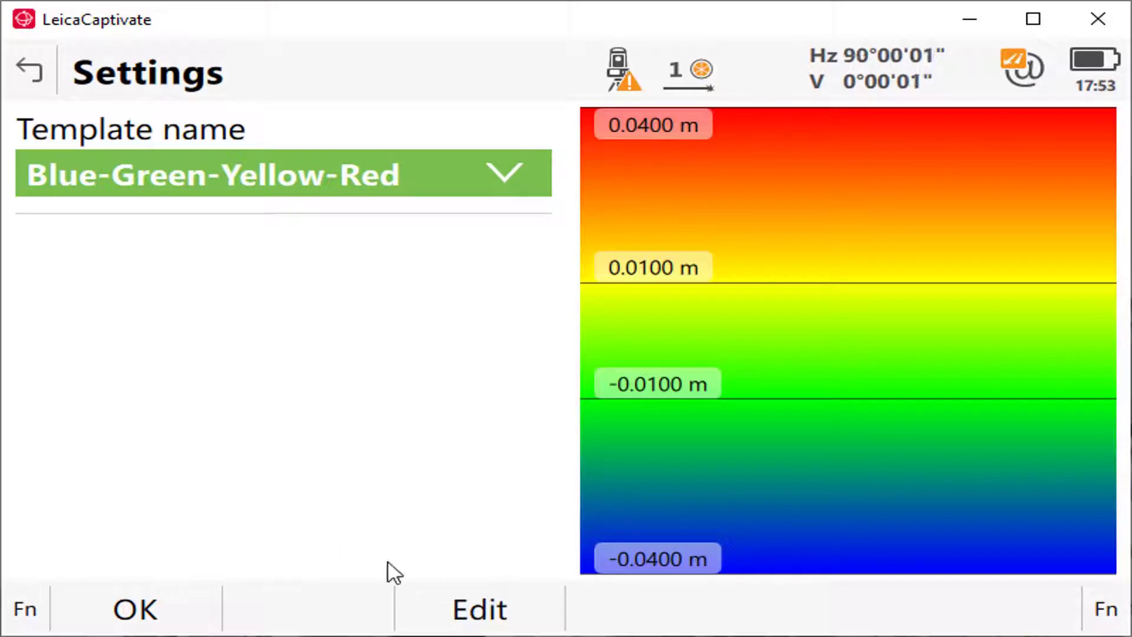
left_click(161, 617)
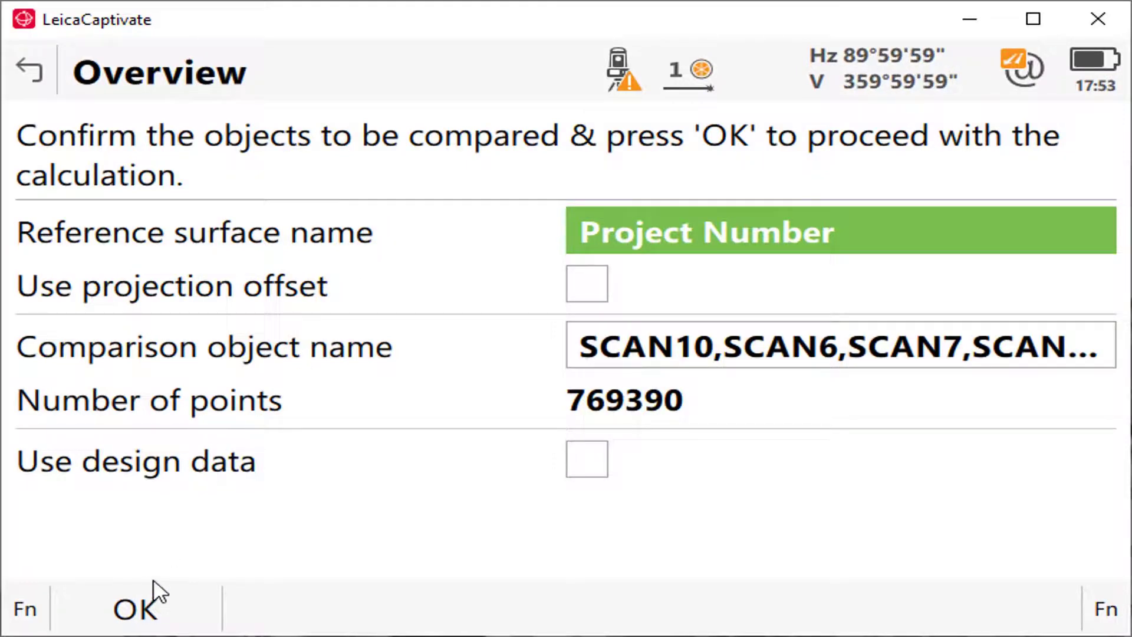
Step: Calculate the deviations from the Overview page to open Compare Mode
left_click(123, 619)
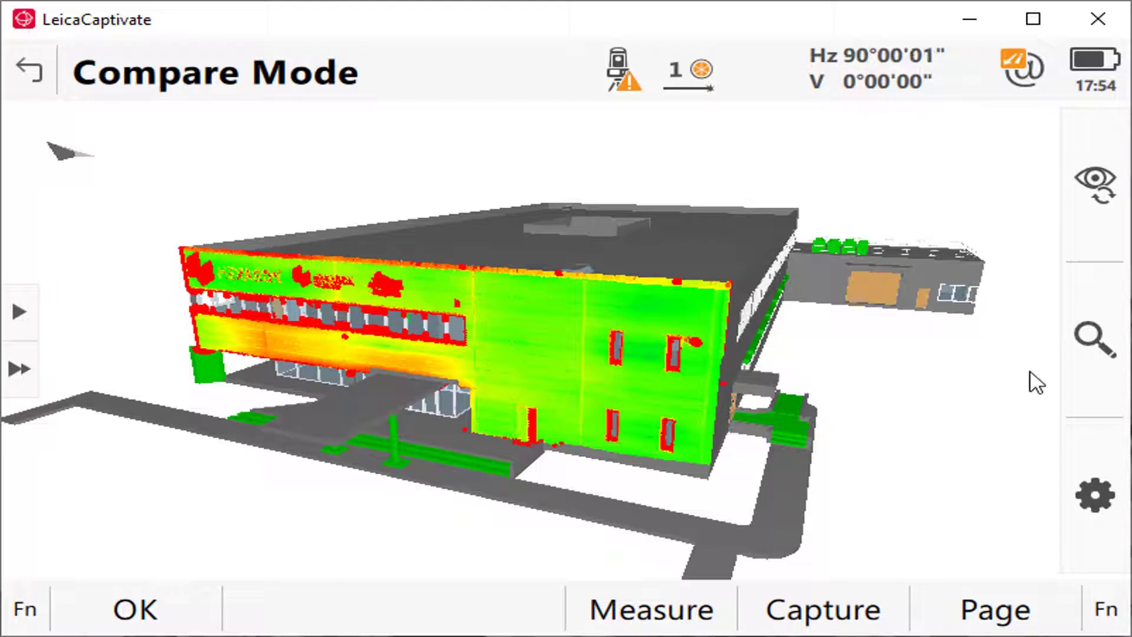
Step: Zoom into the building's right wing and probe several wall points for distance to surface
left_click(1079, 359)
left_click_drag(454, 241, 826, 450)
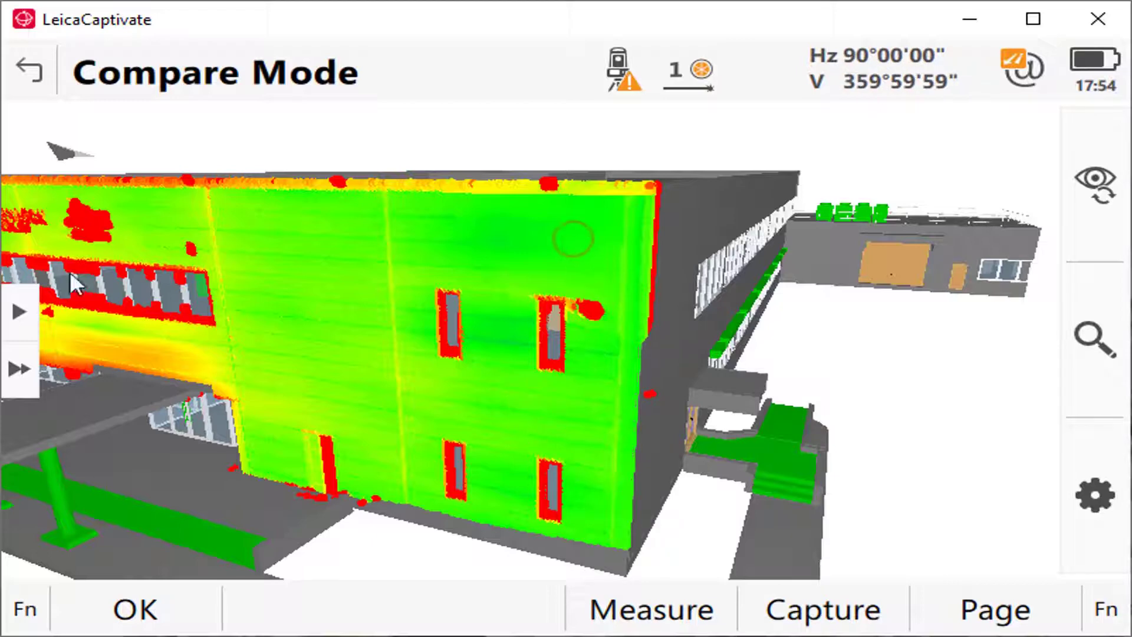
left_click(392, 260)
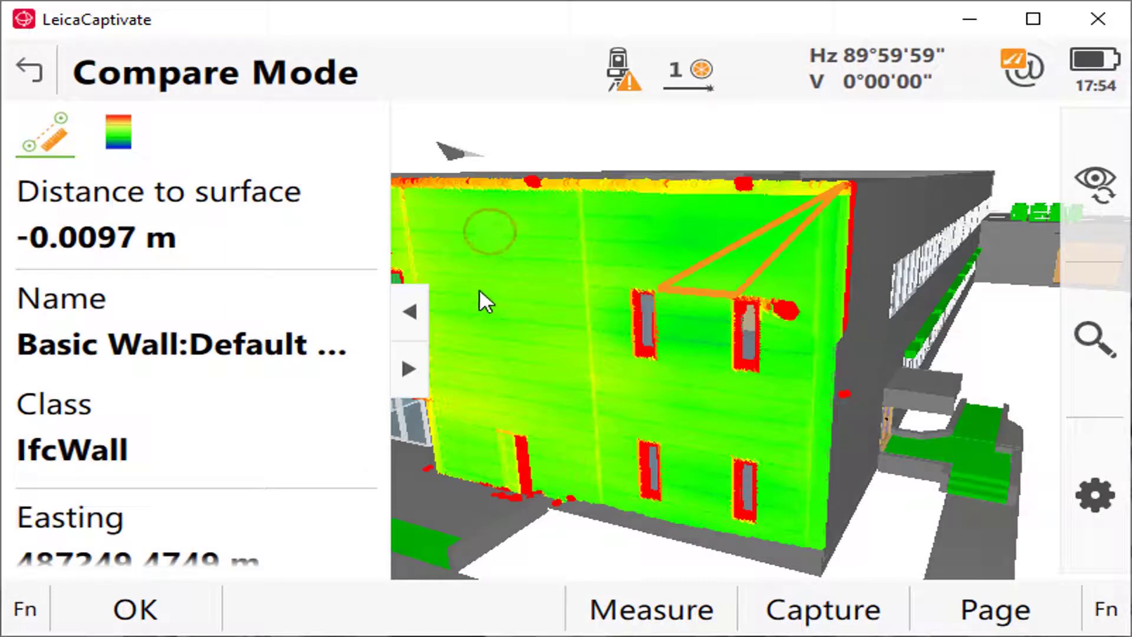
left_click(528, 338)
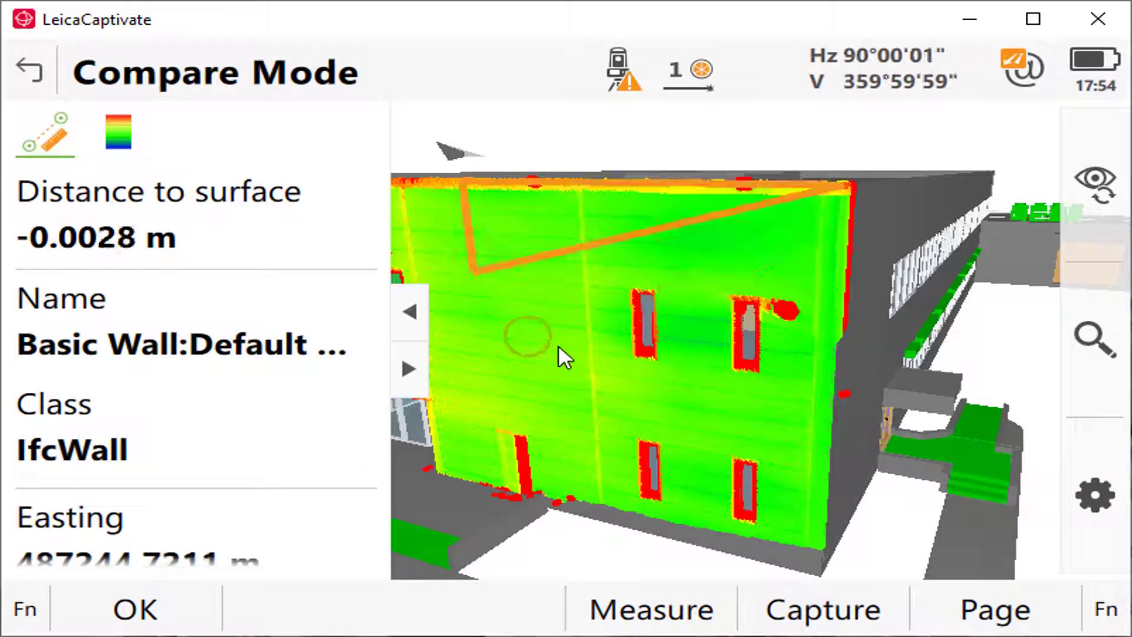
left_click(614, 362)
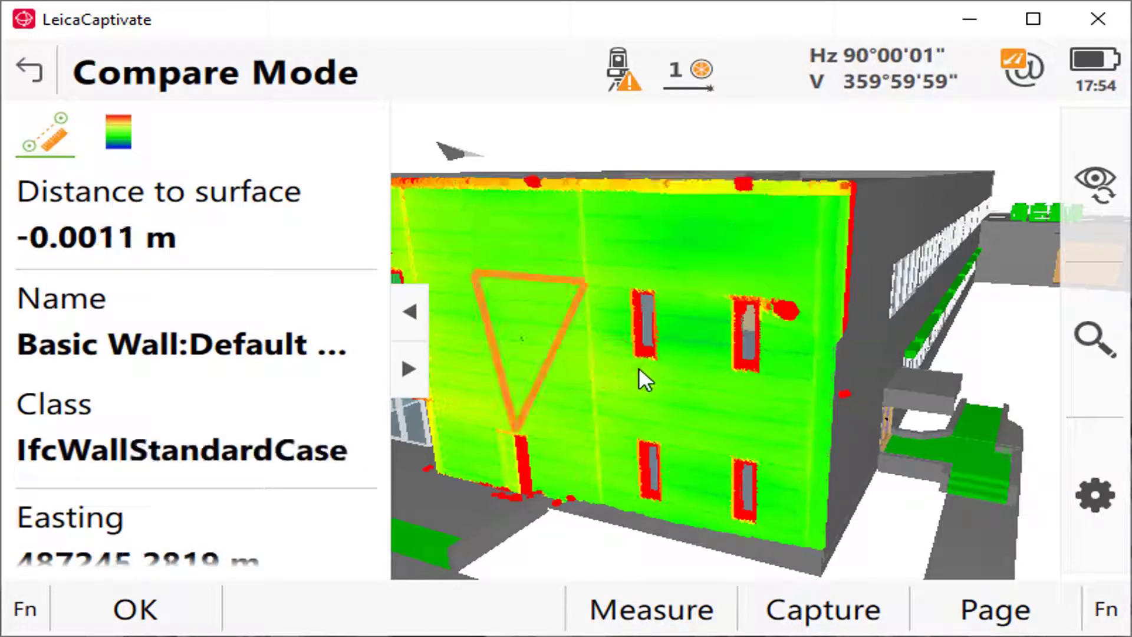
left_click(687, 275)
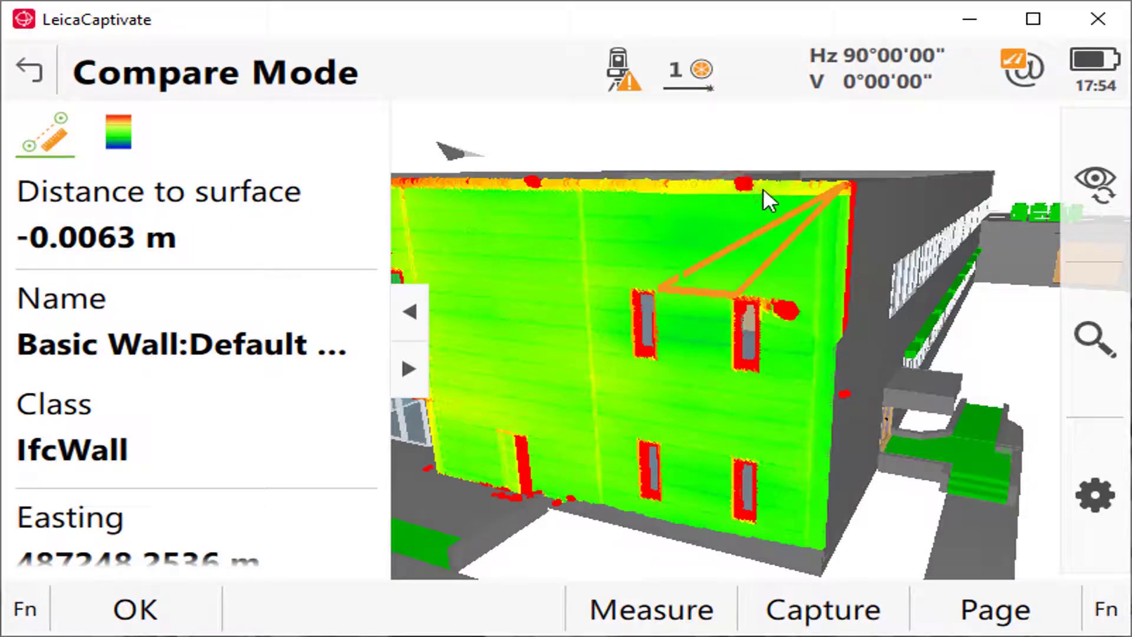
left_click(813, 146)
Step: Check the picked point's options, then capture a screenshot showing the -0.0193 m reading
right_click(813, 154)
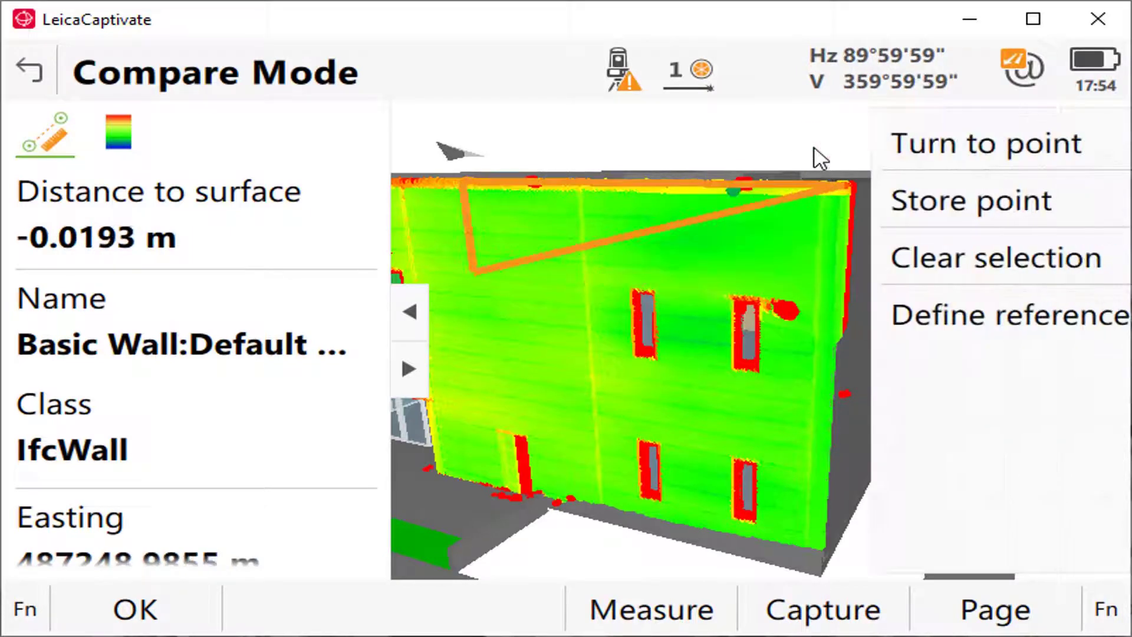
left_click(862, 150)
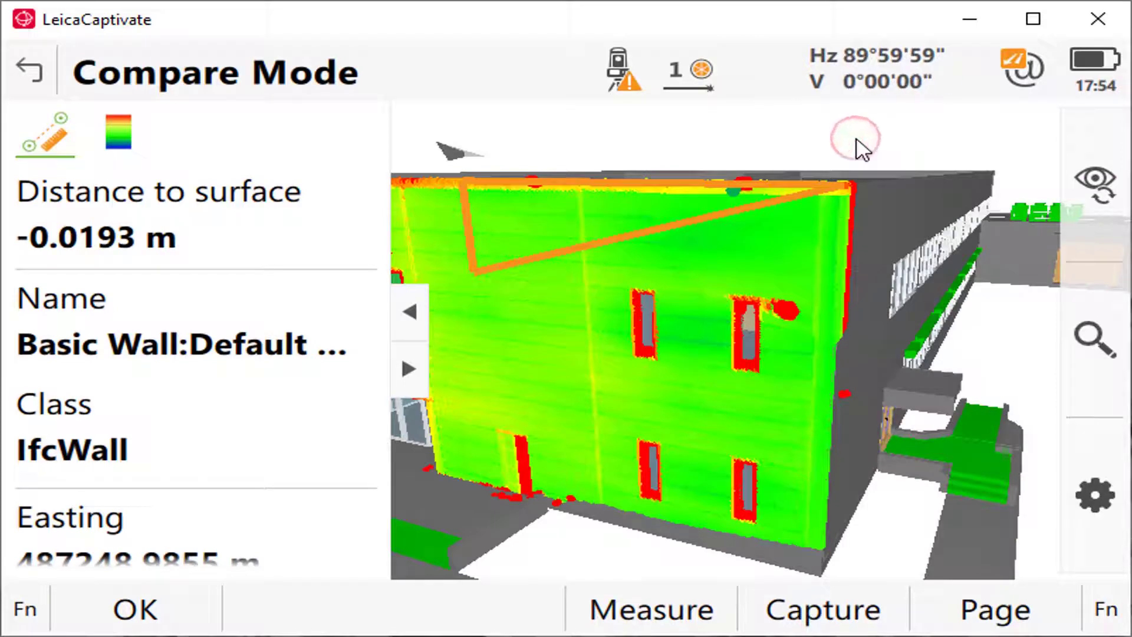
right_click(862, 150)
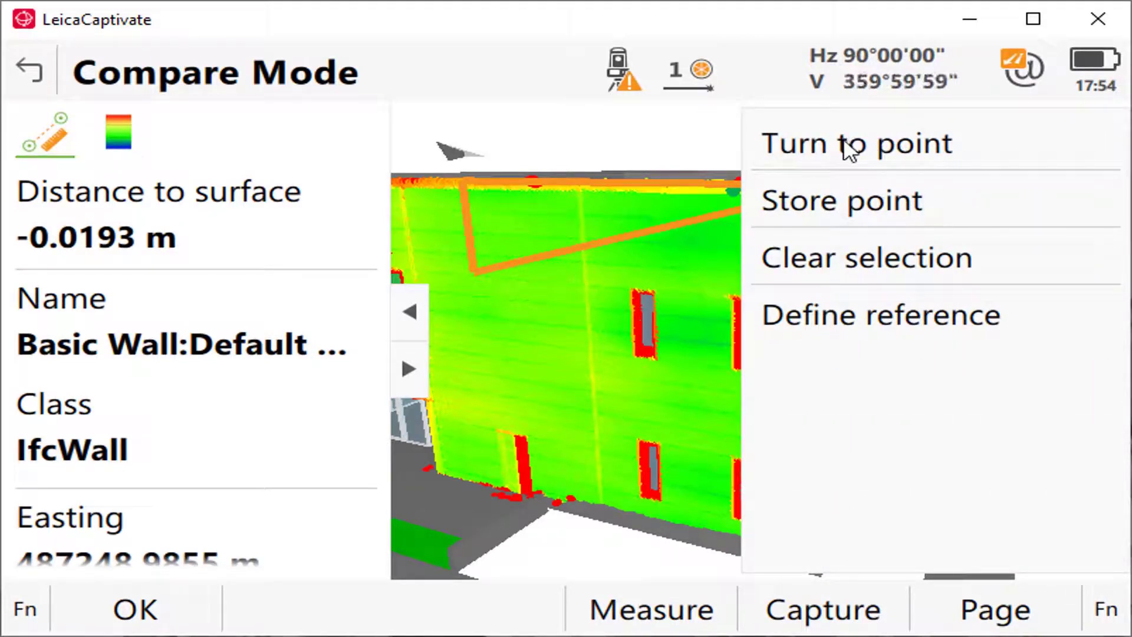
left_click(577, 156)
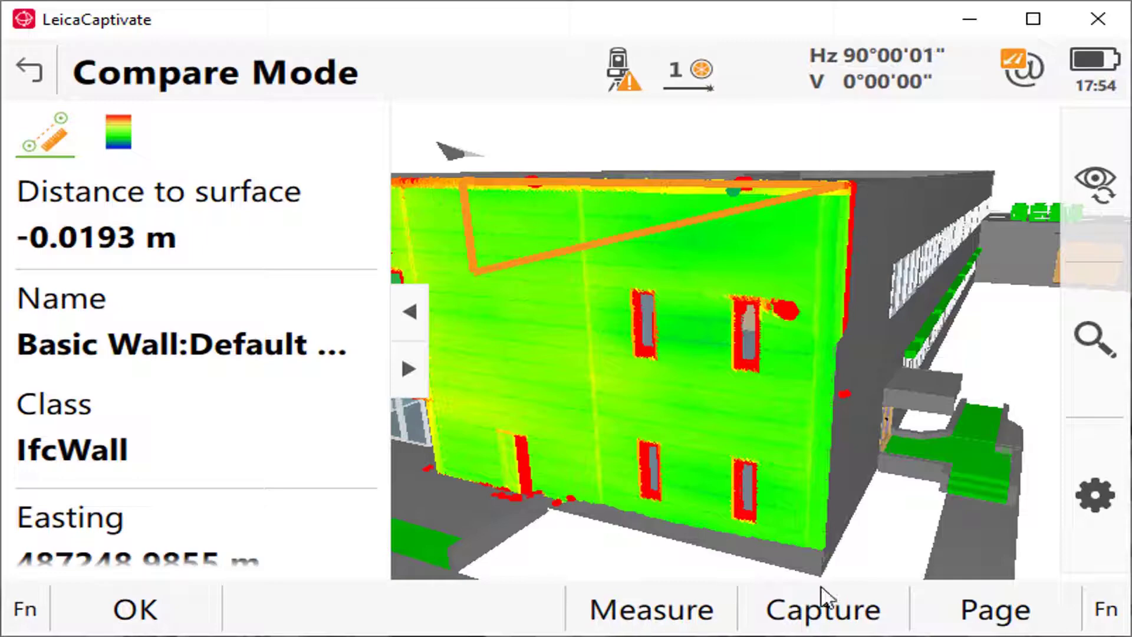
left_click(849, 616)
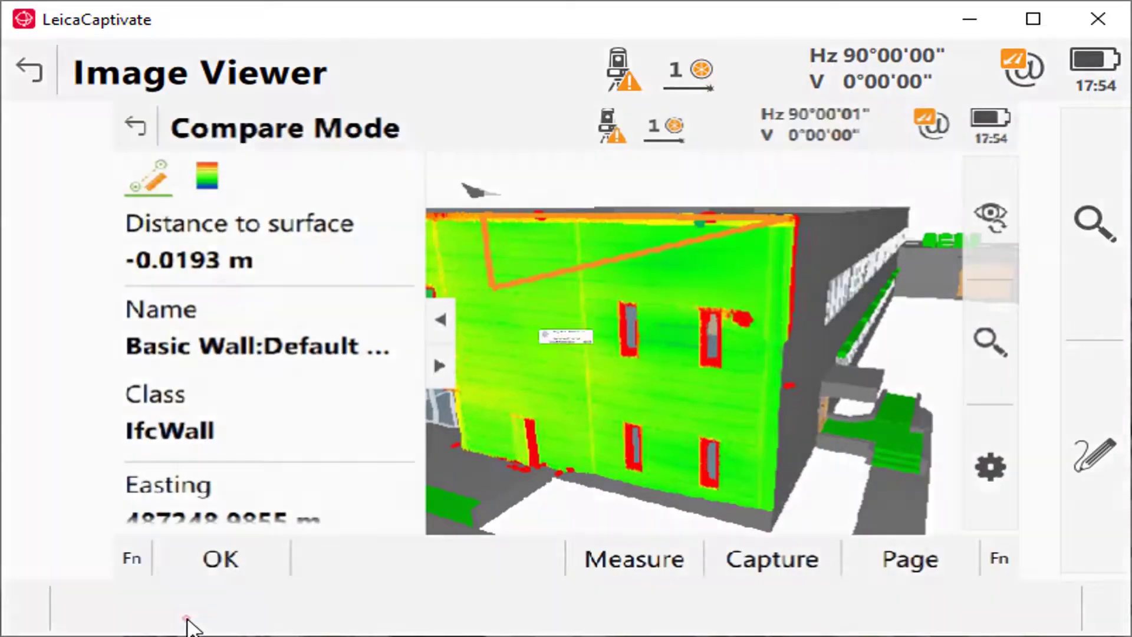
Step: Store the wall screenshot without linking it to a point and hide the info panel
left_click(186, 617)
left_click(645, 441)
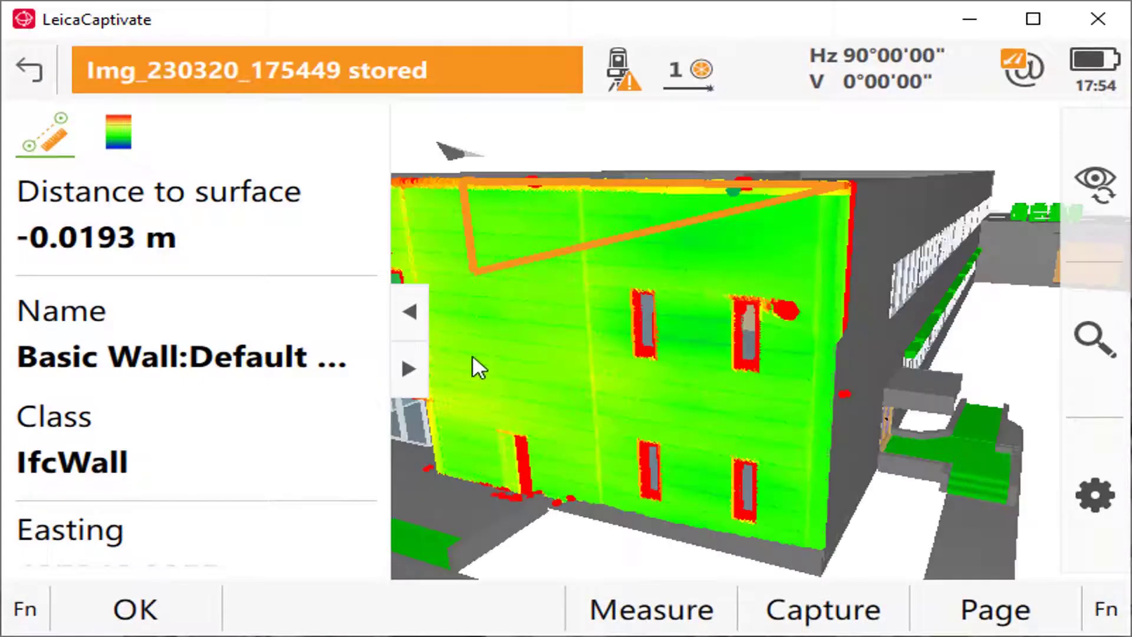
left_click(409, 312)
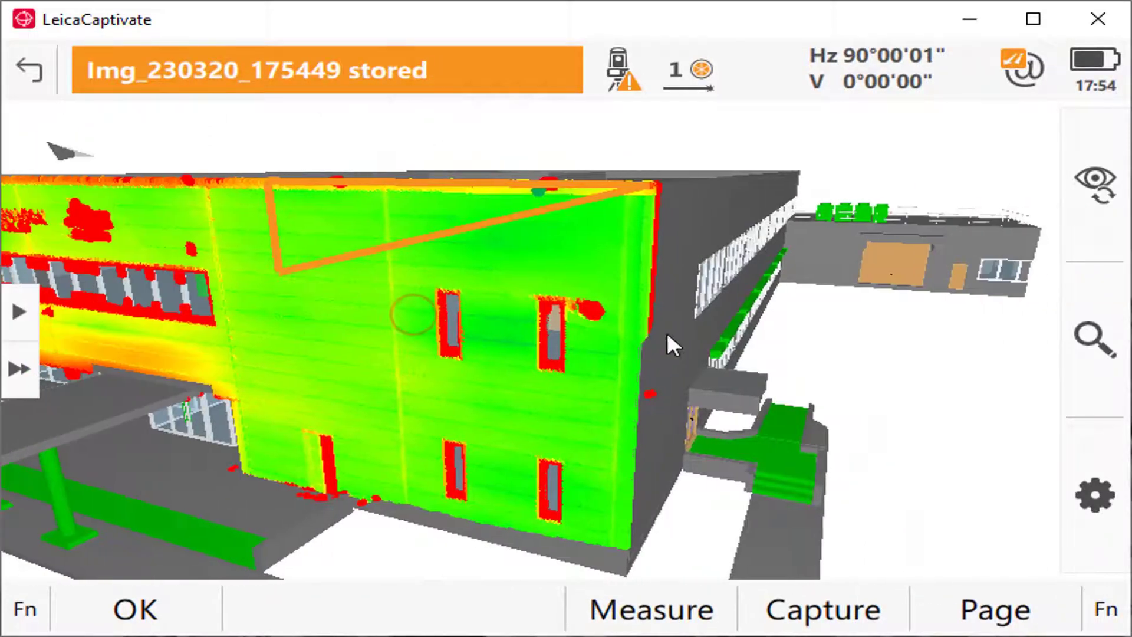
Step: Frame the whole front facade and store its screenshot without linking to a point
left_click(1095, 339)
left_click(1024, 253)
left_click_drag(607, 273, 625, 495)
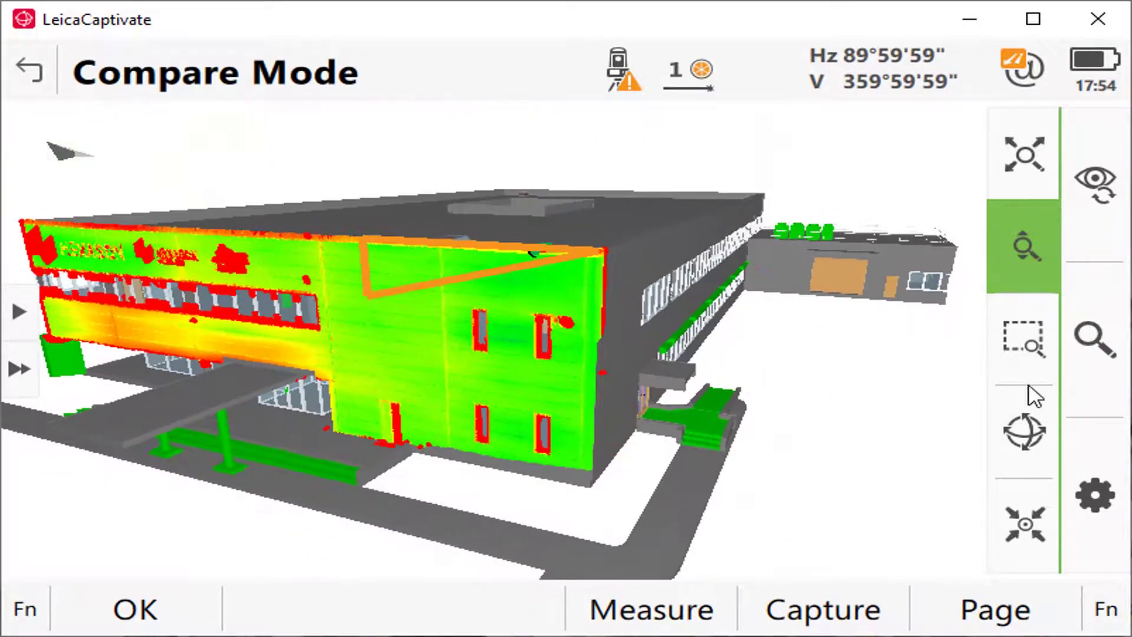
left_click(1024, 431)
left_click_drag(606, 404, 750, 391)
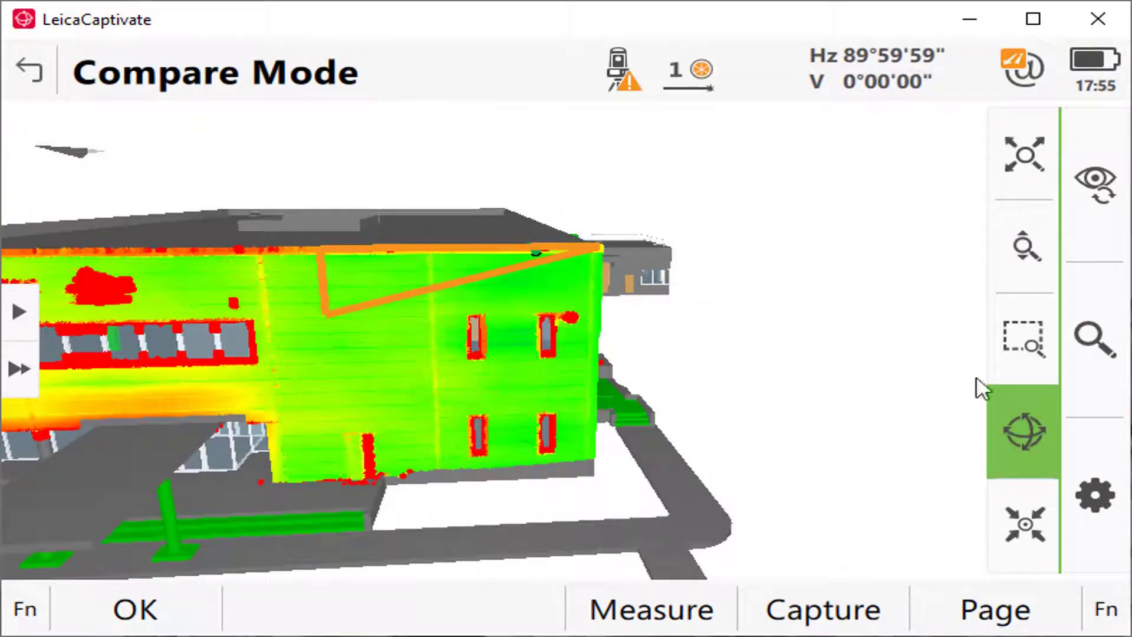
left_click_drag(314, 312, 782, 272)
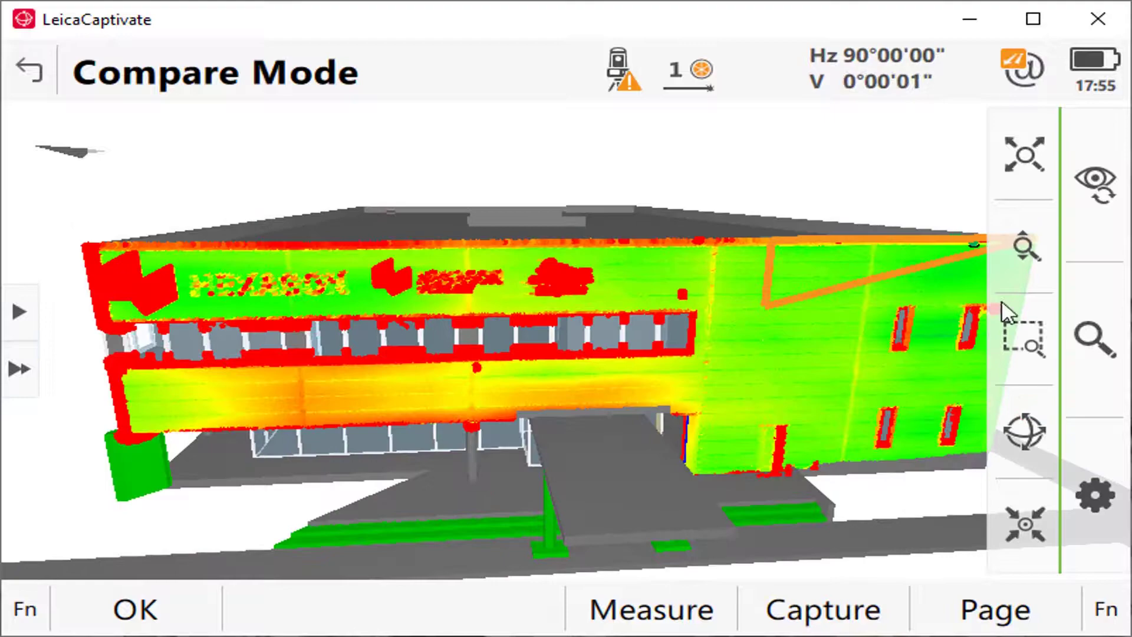
left_click(802, 612)
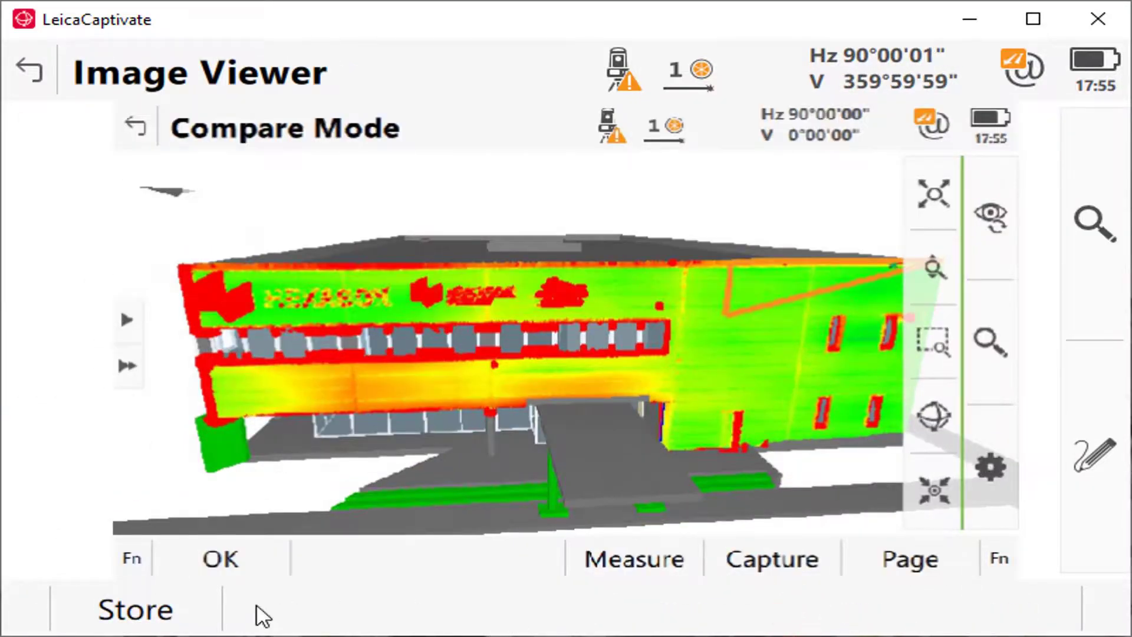
left_click(216, 614)
left_click(650, 452)
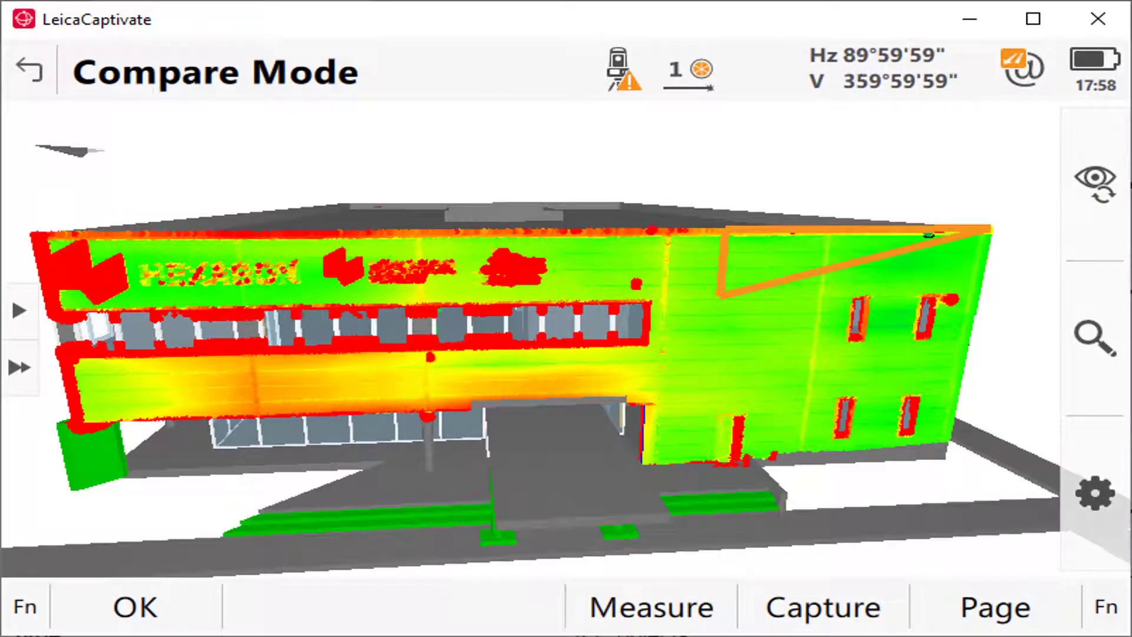
Step: View the Statistical report histogram (87.0% within ±0.01 m) and return to Compare Mode
left_click(1114, 607)
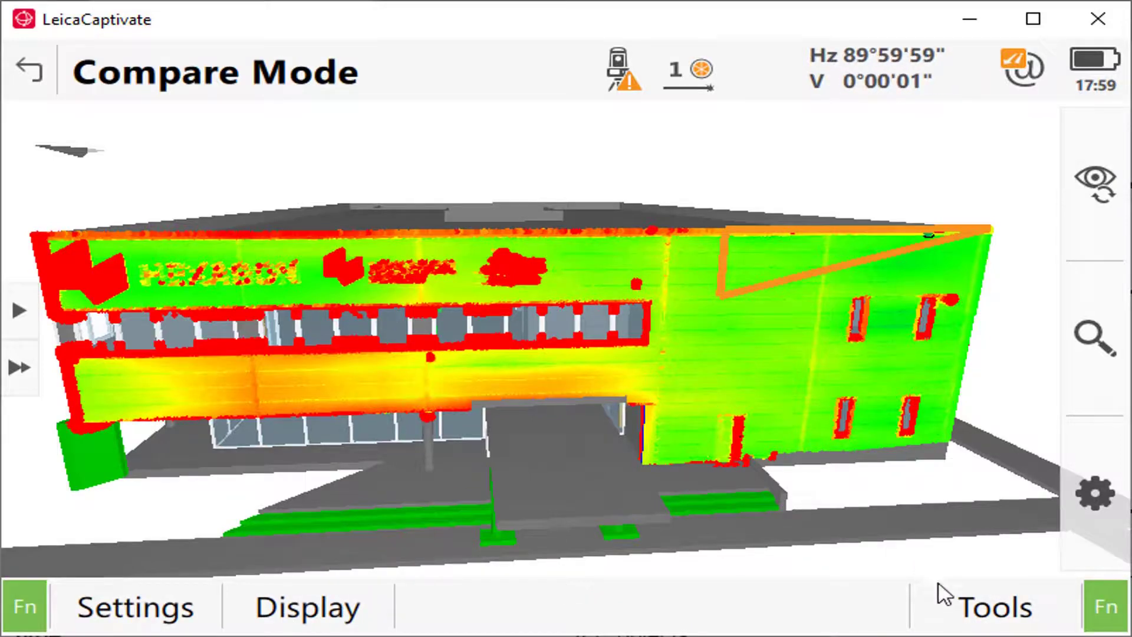
left_click(979, 593)
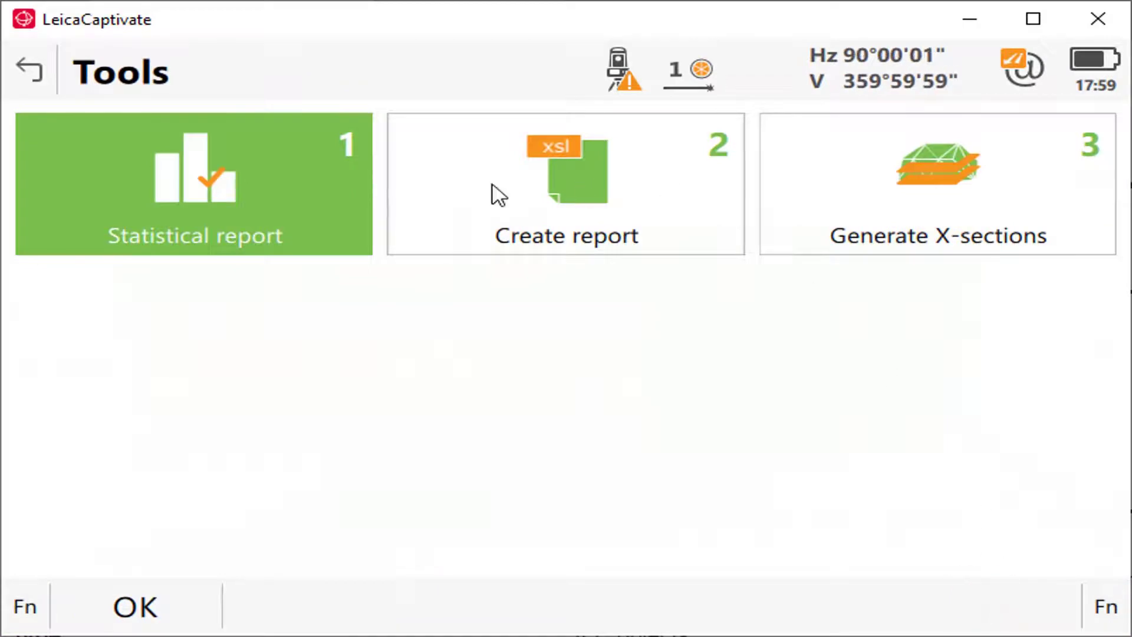
left_click(253, 186)
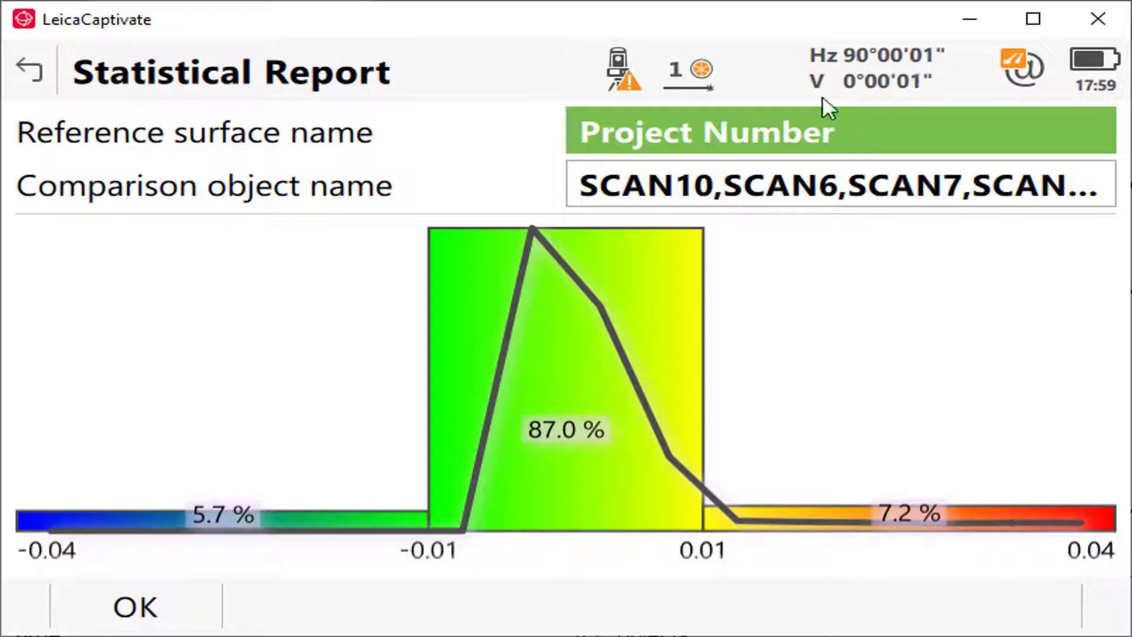
left_click(29, 72)
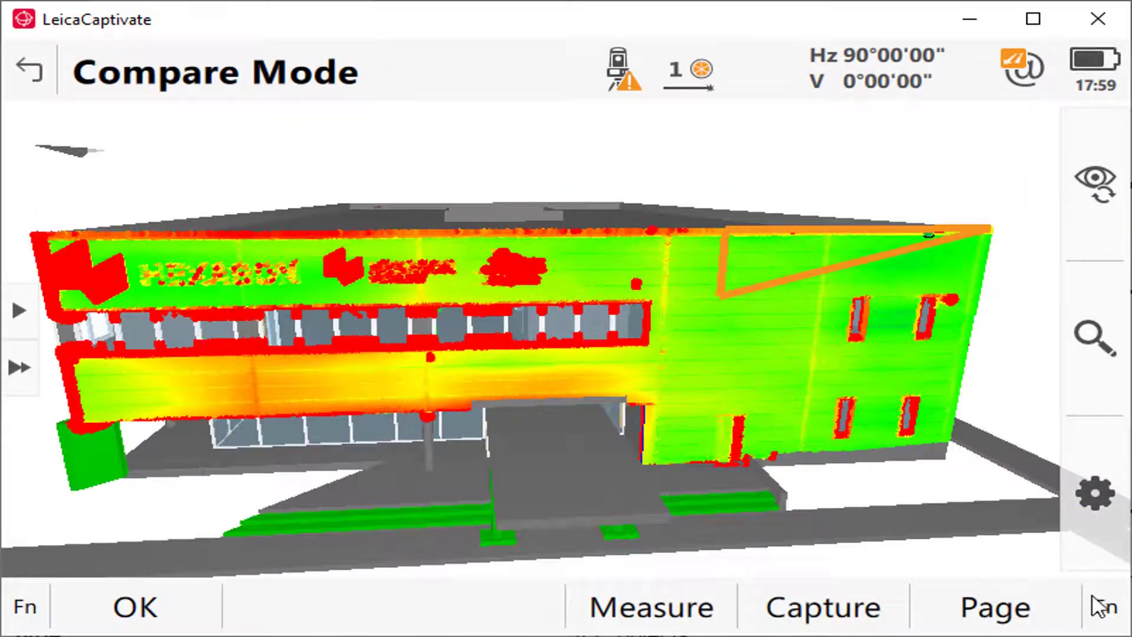
left_click(1105, 607)
Step: Create inspect surfaces.html in the SD card's Data folder, overwriting the old report, no second report
left_click(1003, 610)
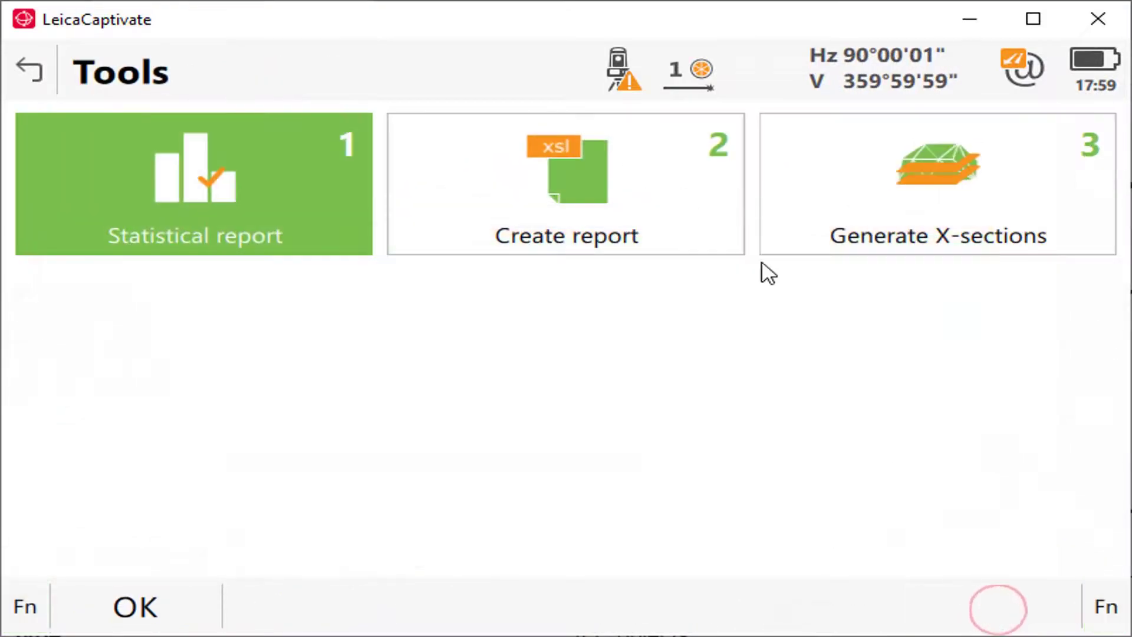
left_click(613, 189)
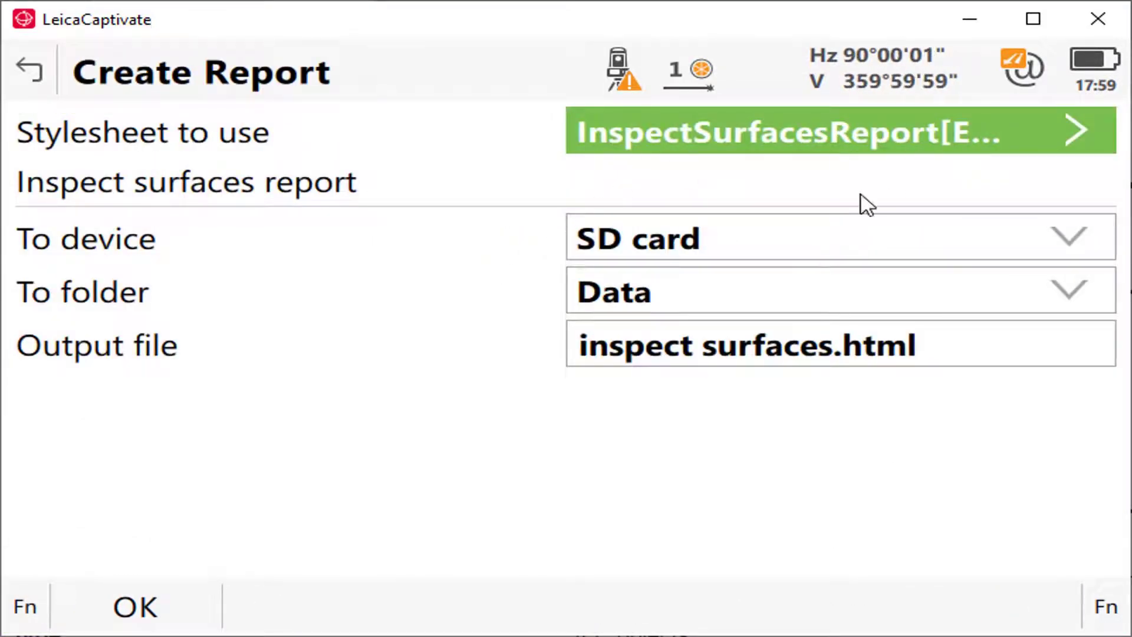
left_click(902, 235)
left_click(512, 312)
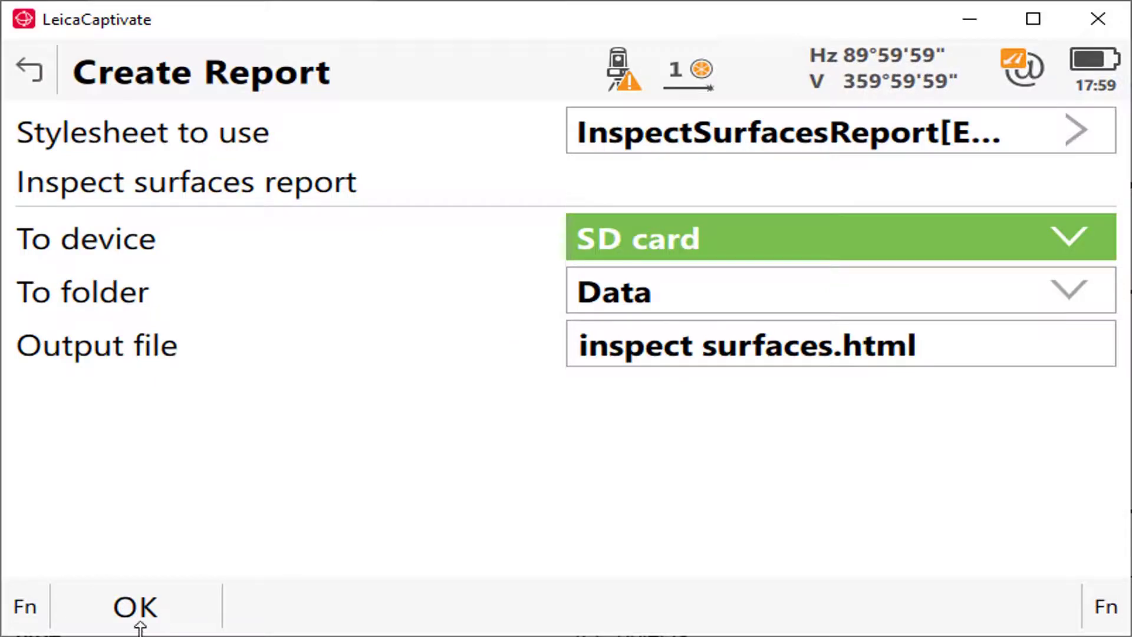
left_click(152, 606)
left_click(967, 448)
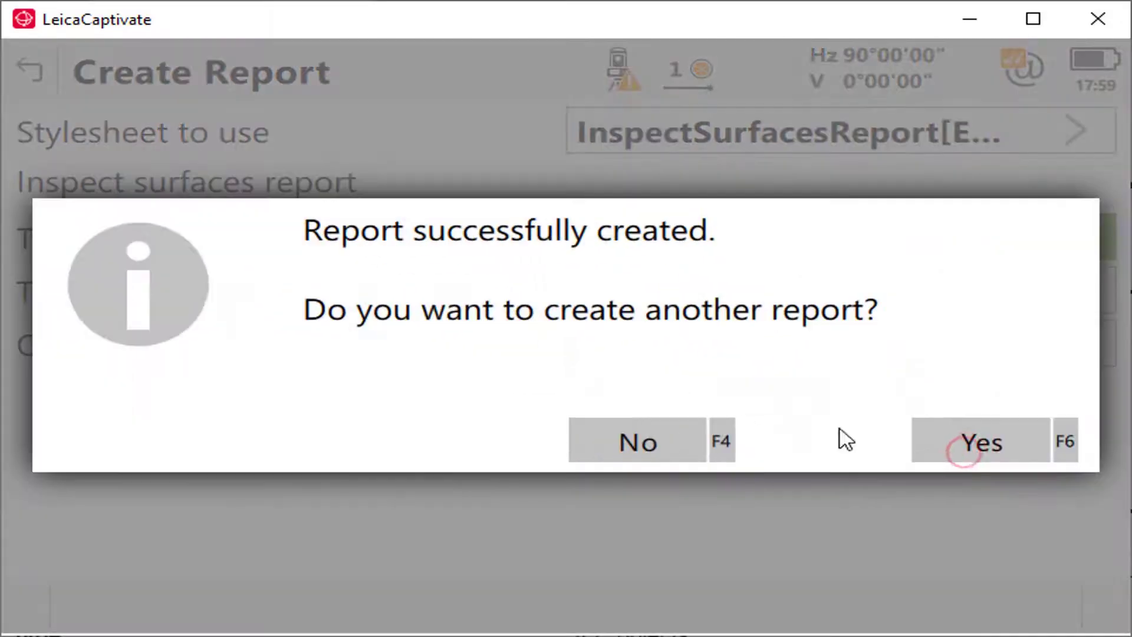
left_click(625, 447)
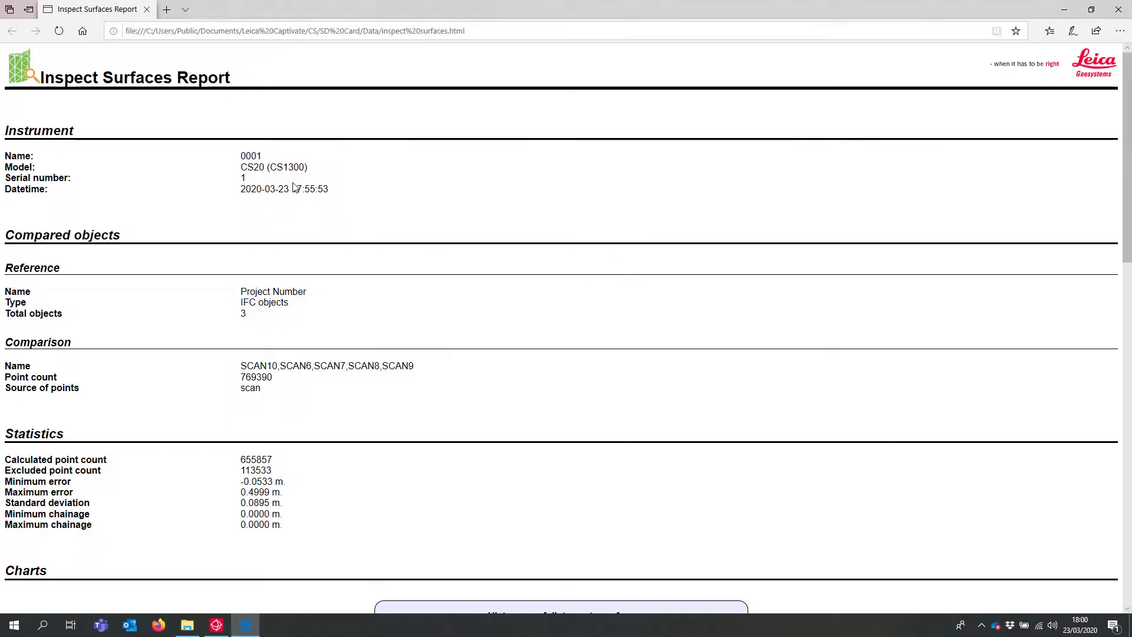
Step: Scroll through the report's statistics, distance histogram (87.04% within ±0.01 m) and both Compare Mode images
scroll(295, 187, "down", 2)
scroll(295, 188, "up", 2)
scroll(161, 105, "down", 1)
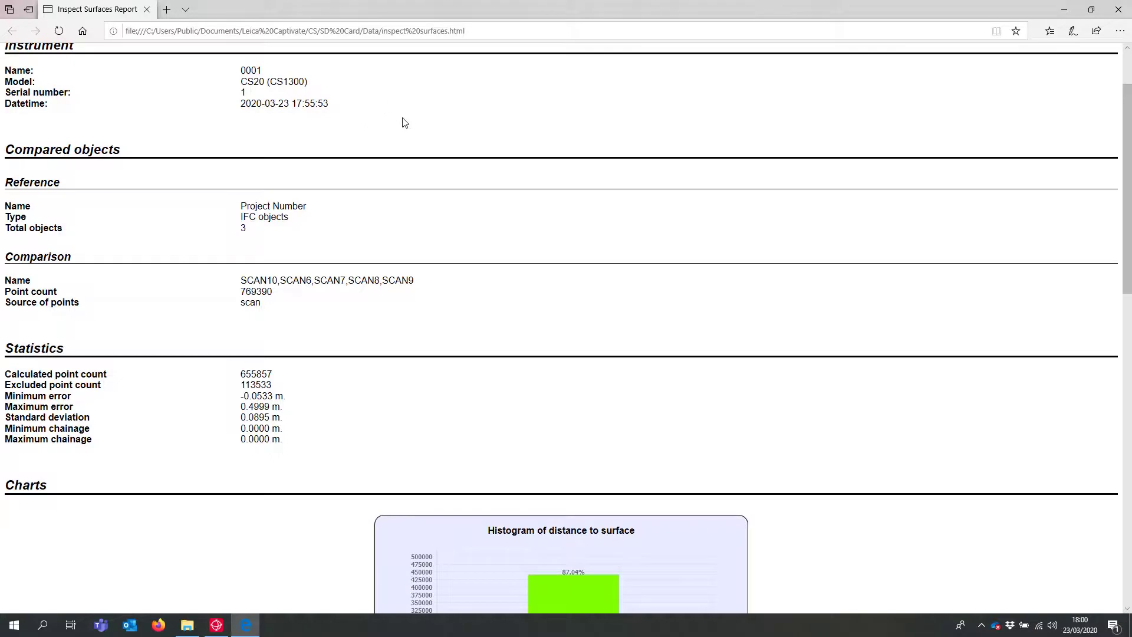
scroll(405, 123, "down", 1)
scroll(252, 102, "down", 1)
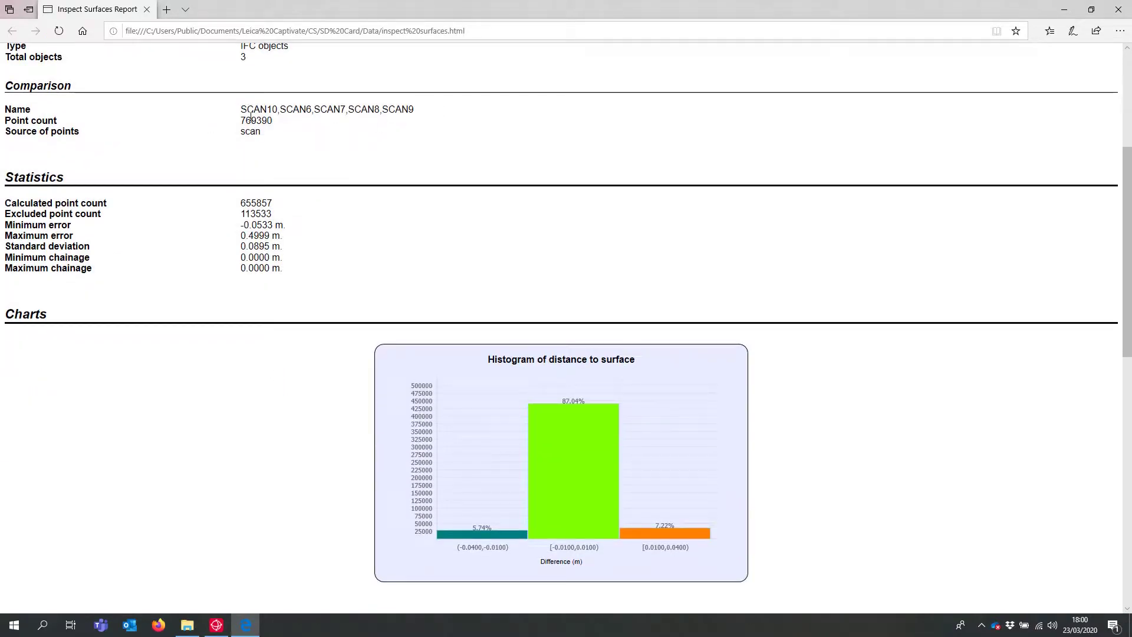
scroll(293, 129, "down", 1)
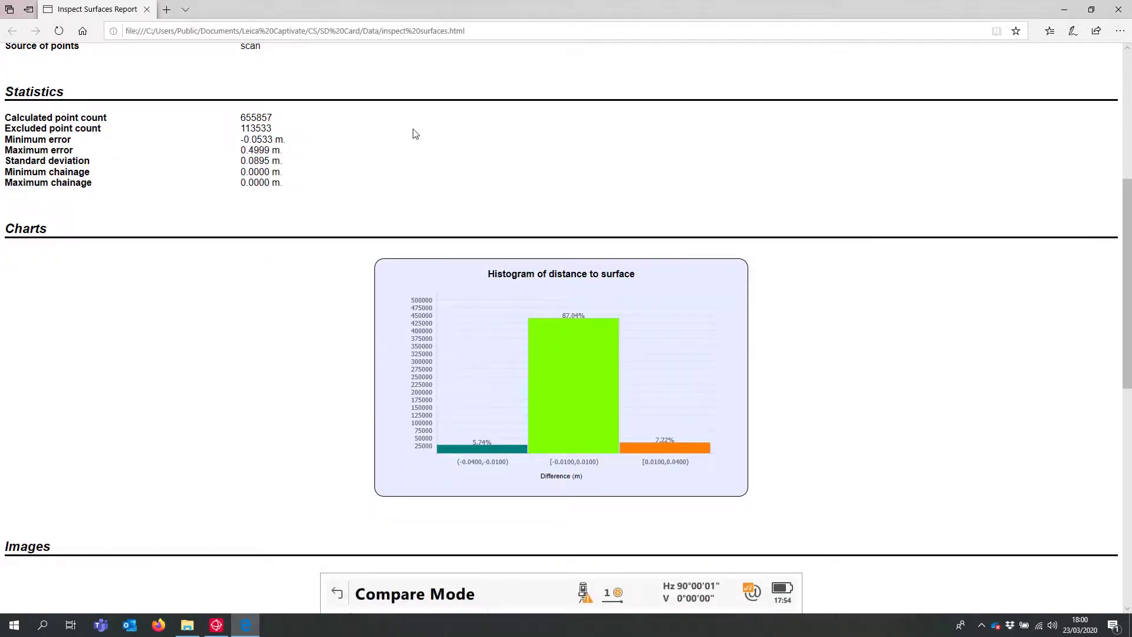
scroll(412, 133, "down", 1)
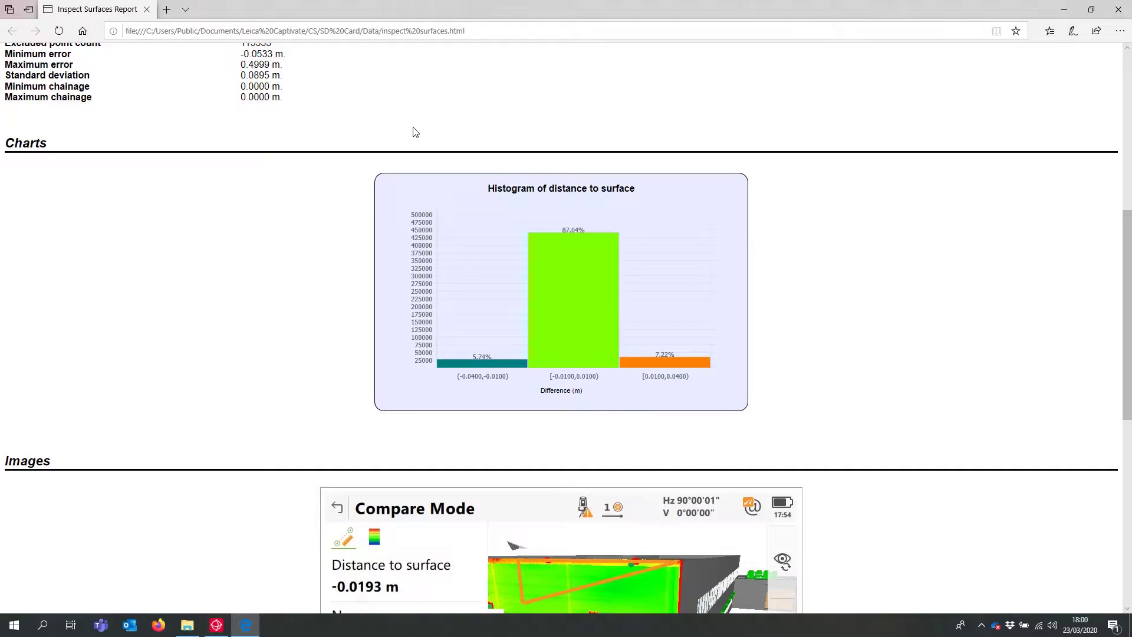
scroll(604, 120, "down", 2)
scroll(625, 129, "up", 2)
scroll(623, 286, "down", 1)
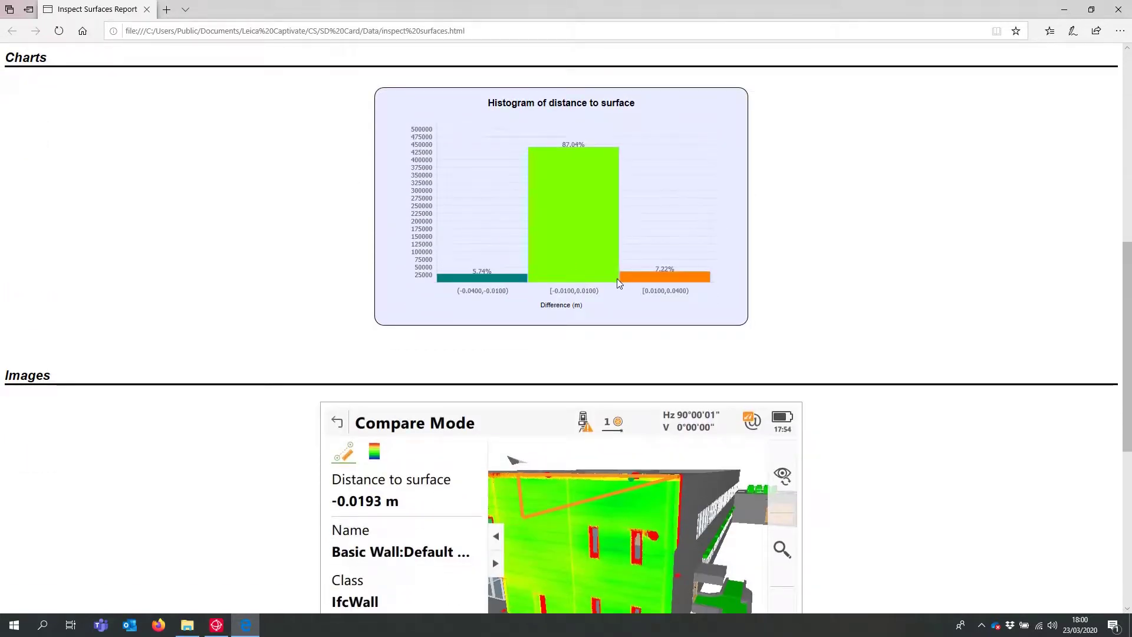
scroll(617, 280, "down", 3)
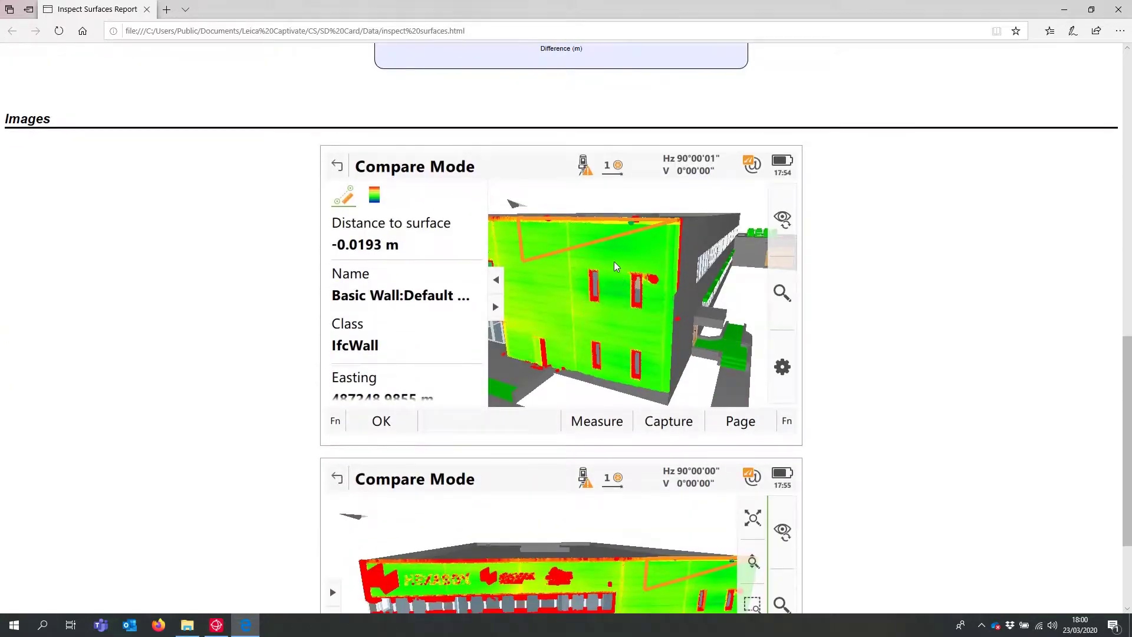
scroll(616, 266, "down", 1)
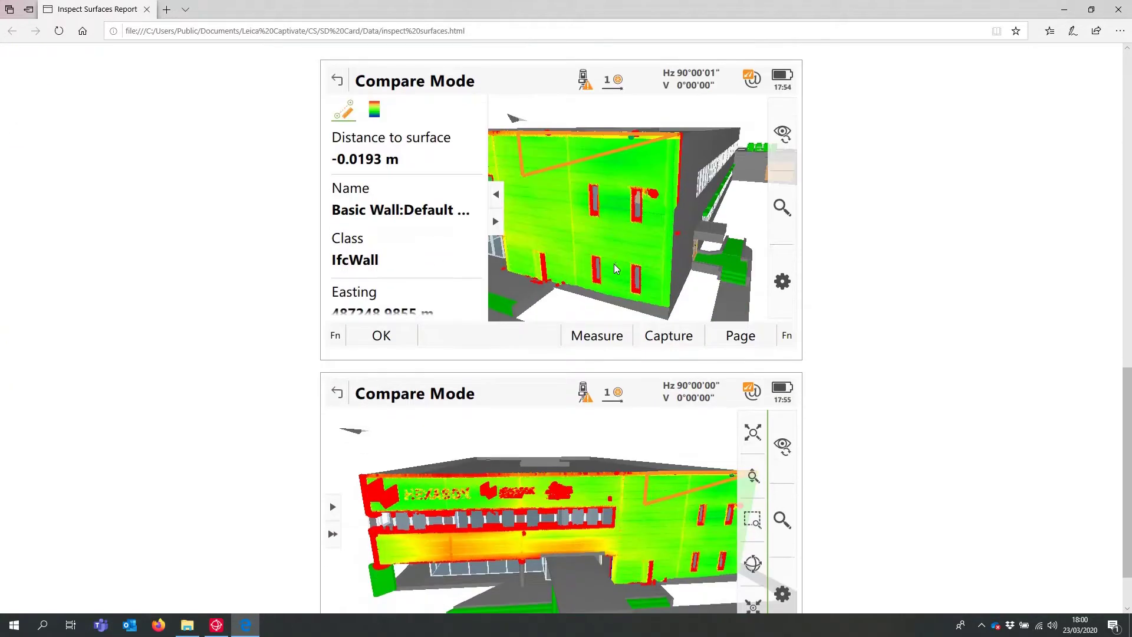
scroll(615, 269, "down", 1)
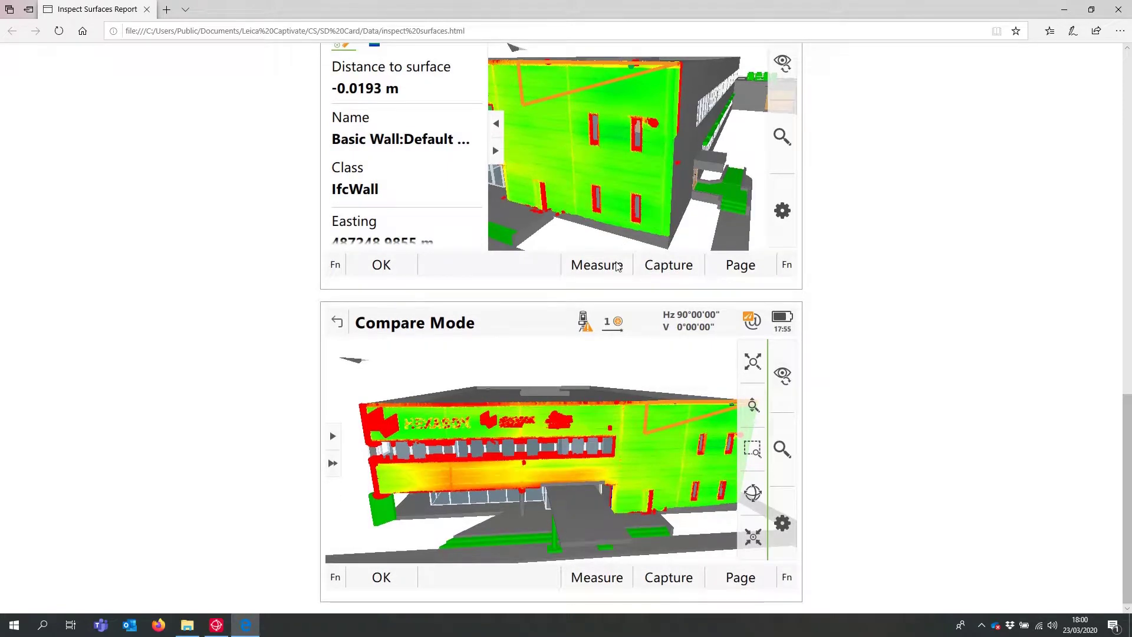